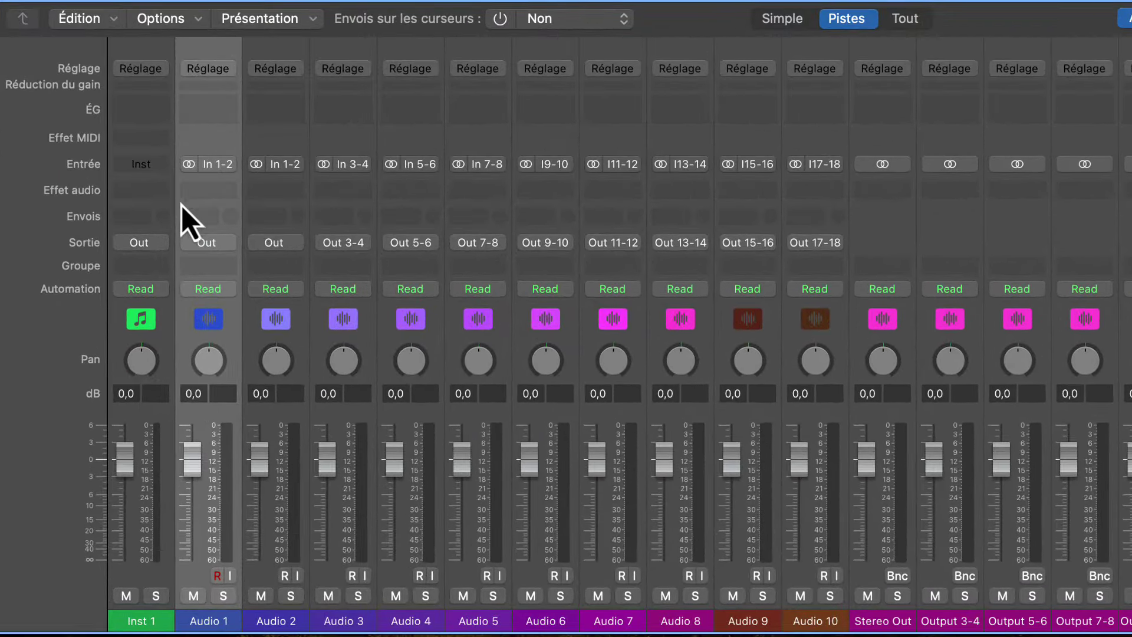
# Insert the stereo UltraReverb plug-in as an audio effect on the Audio 1 channel, finding it by searching for "reverb"
pyautogui.click(203, 190)
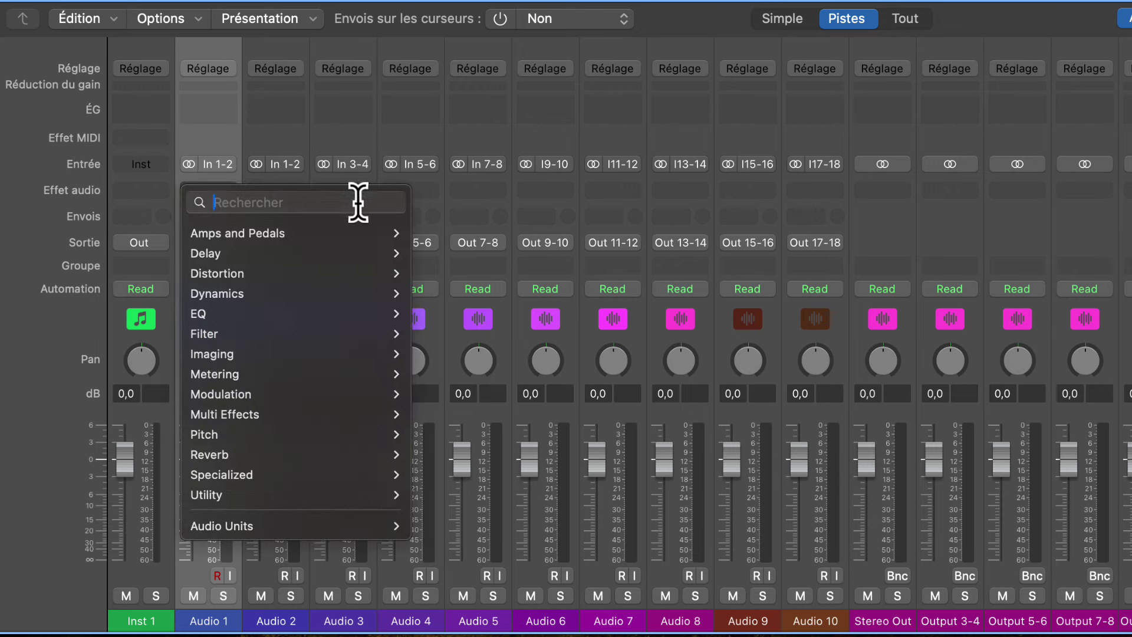
pyautogui.write('r')
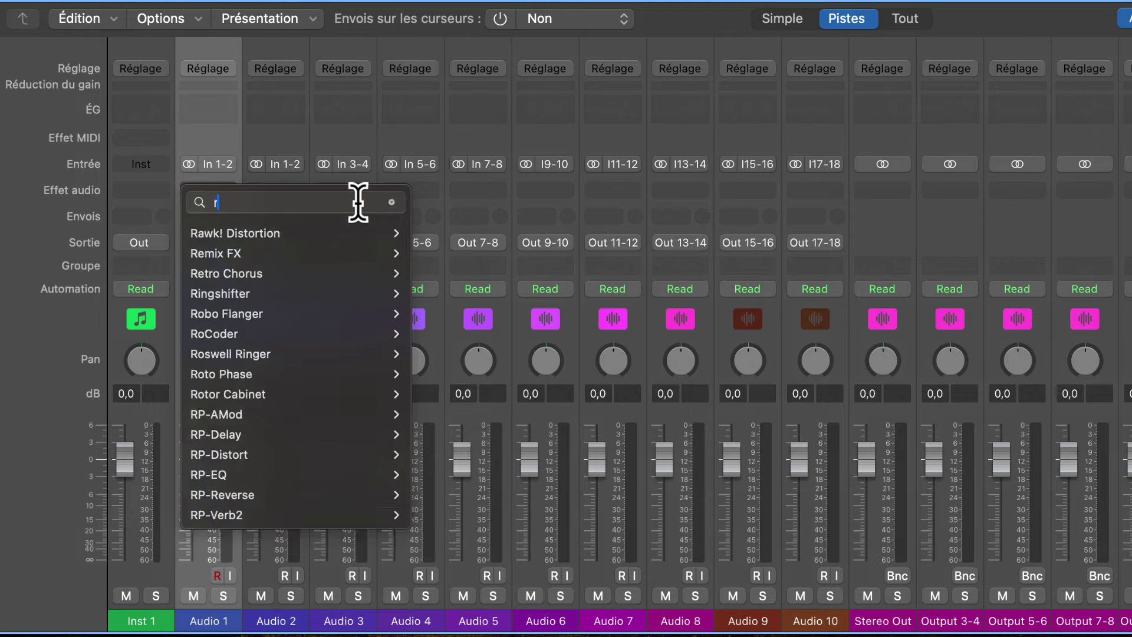
pyautogui.write('everb')
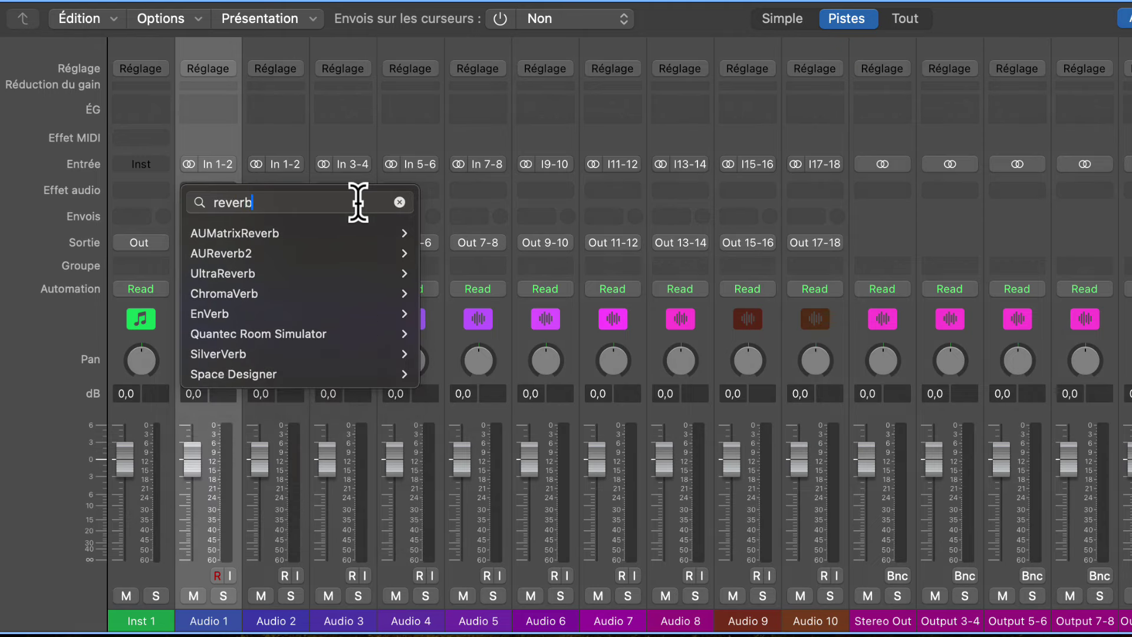
pyautogui.moveTo(335, 281)
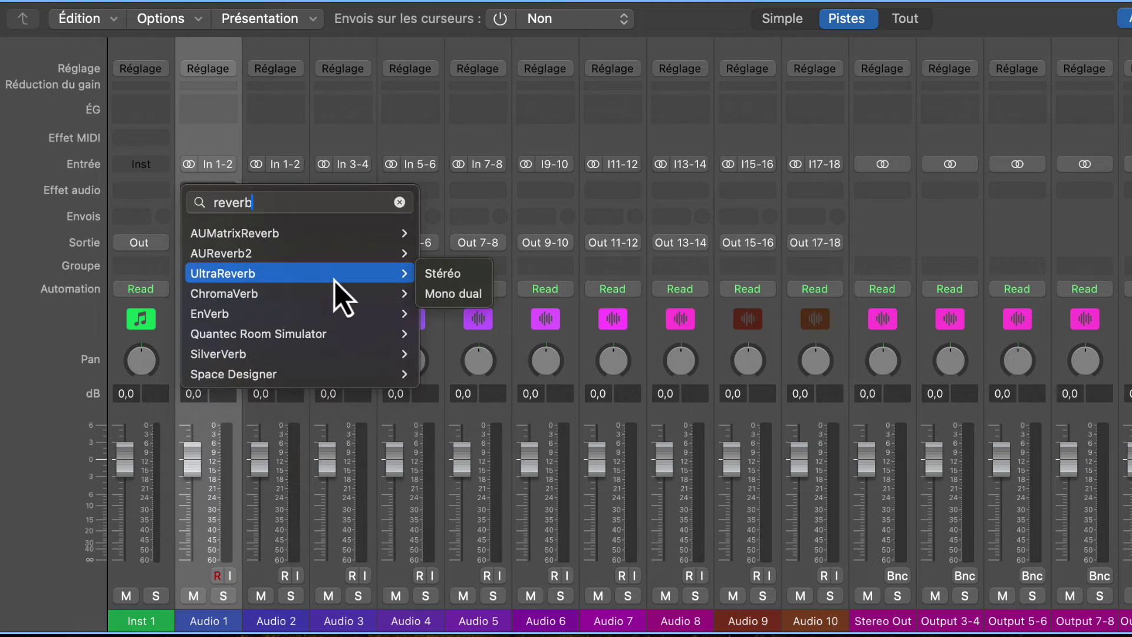
pyautogui.click(442, 280)
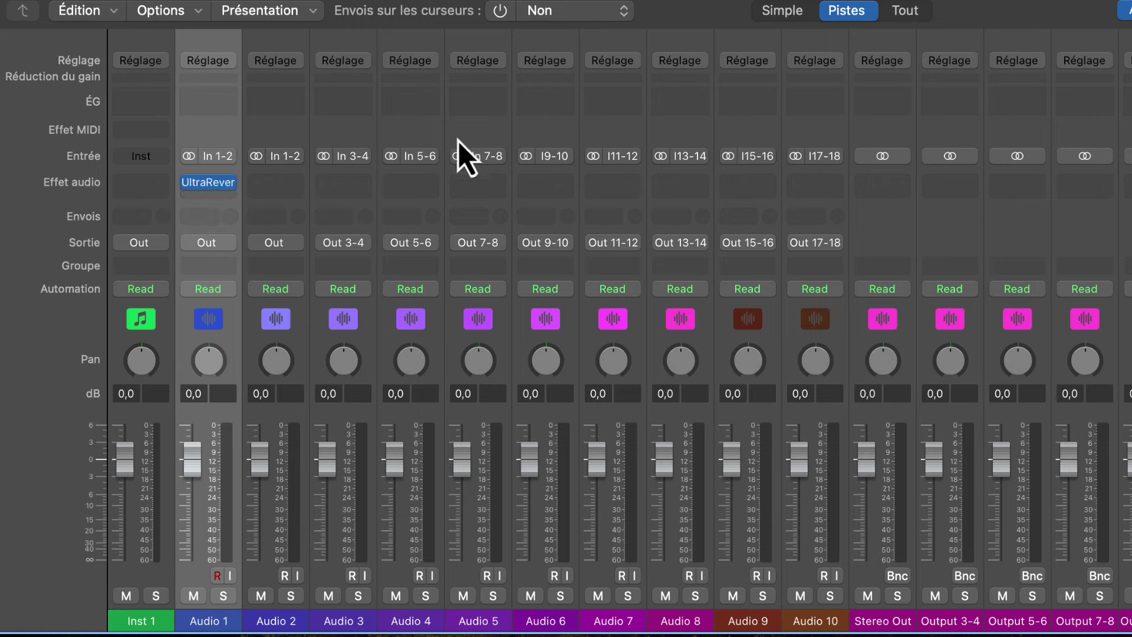
# Add the Transposer MIDI effect to the Inst 1 channel by searching for "transpo"
pyautogui.click(131, 131)
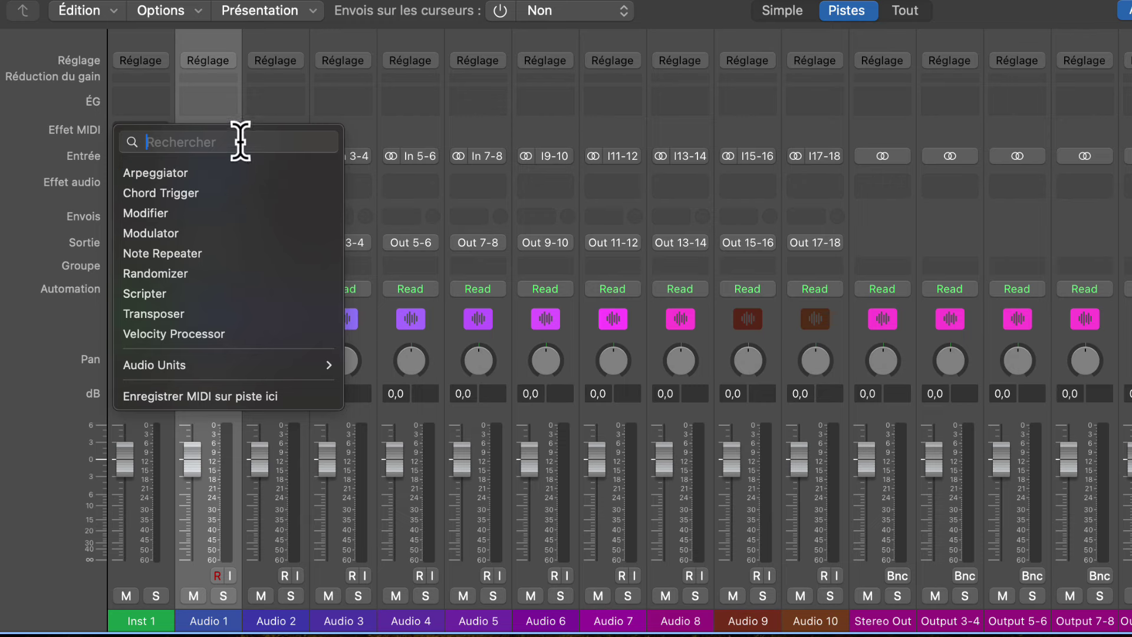
pyautogui.write('transpo')
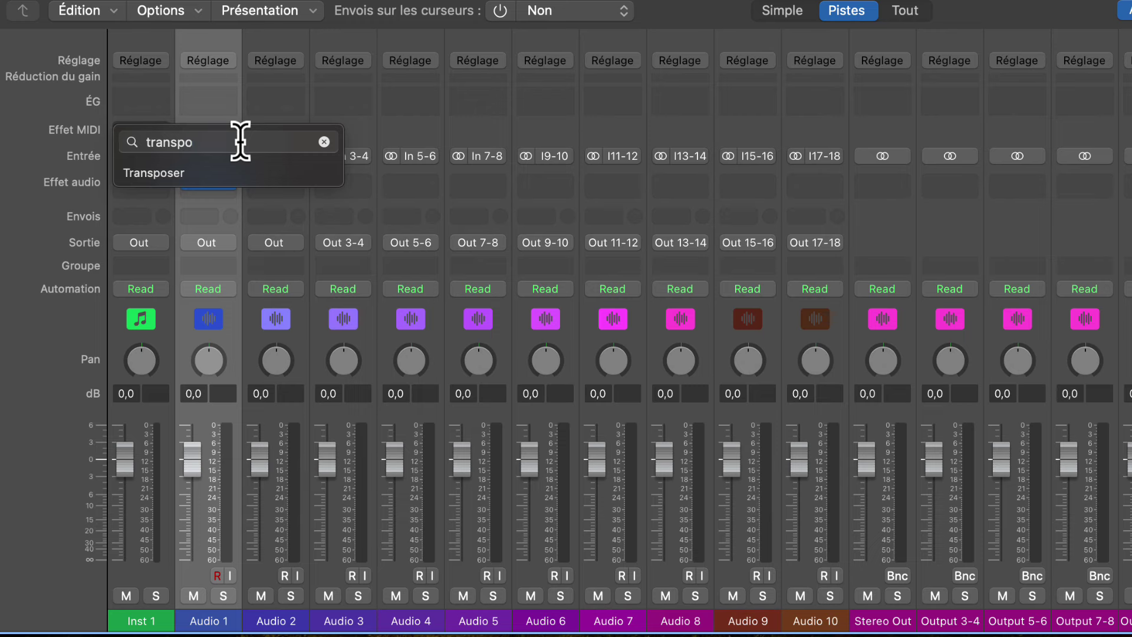
pyautogui.press('Down')
pyautogui.press('Return')
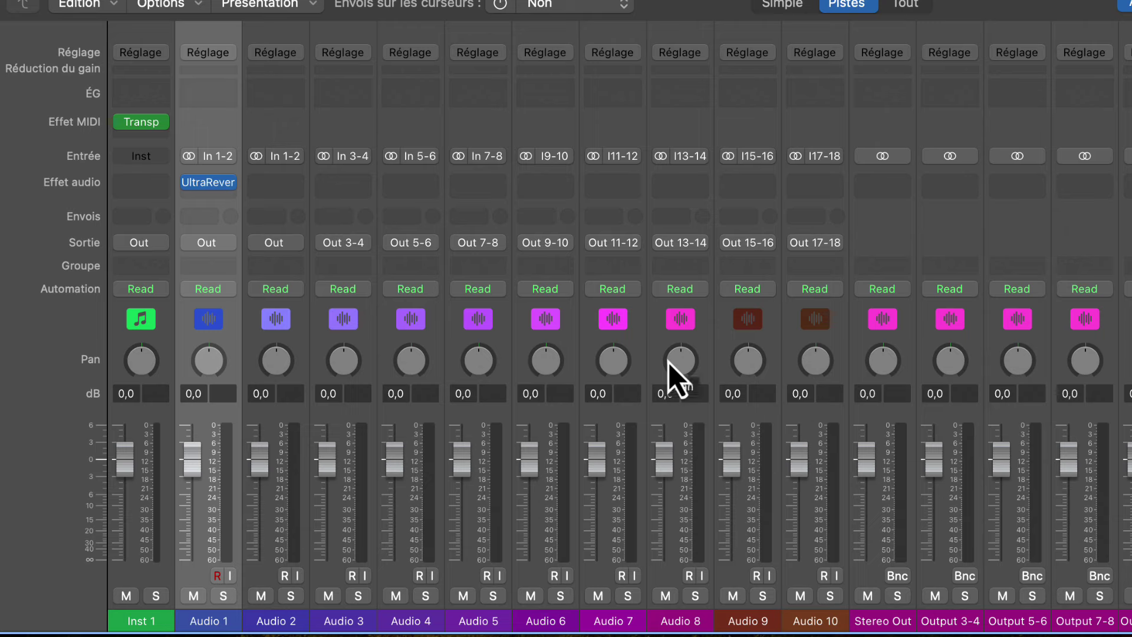
# Insert the stereo Compressor on channels Audio 2 through Audio 5 at once, finding it by searching for "compre"
pyautogui.click(268, 624)
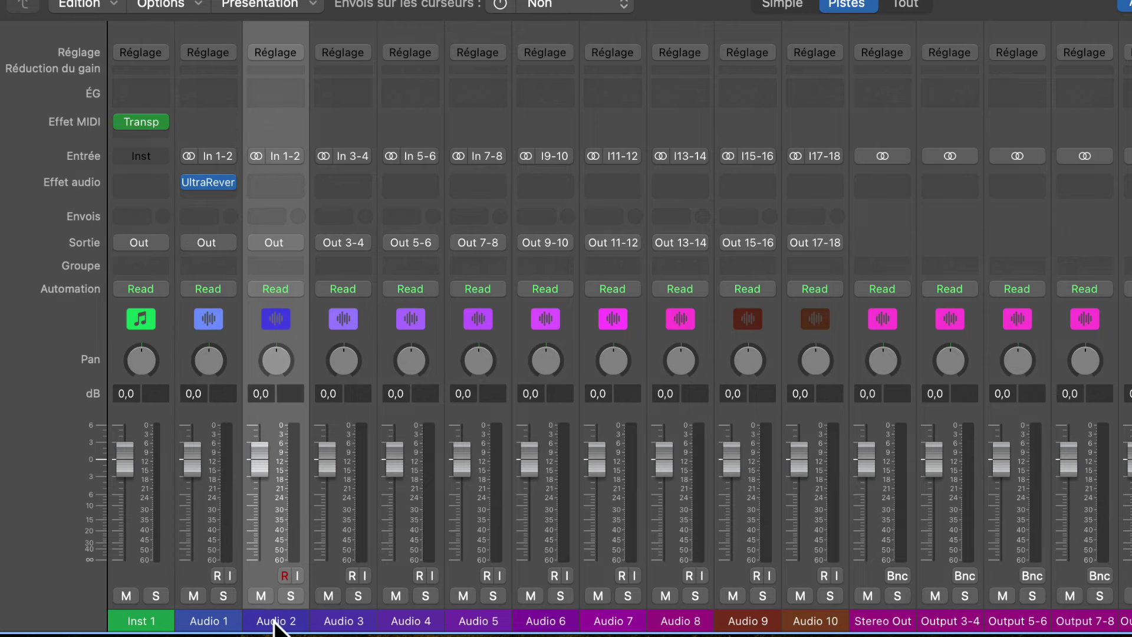
pyautogui.keyDown('shift'); pyautogui.click(484, 623); pyautogui.keyUp('shift')
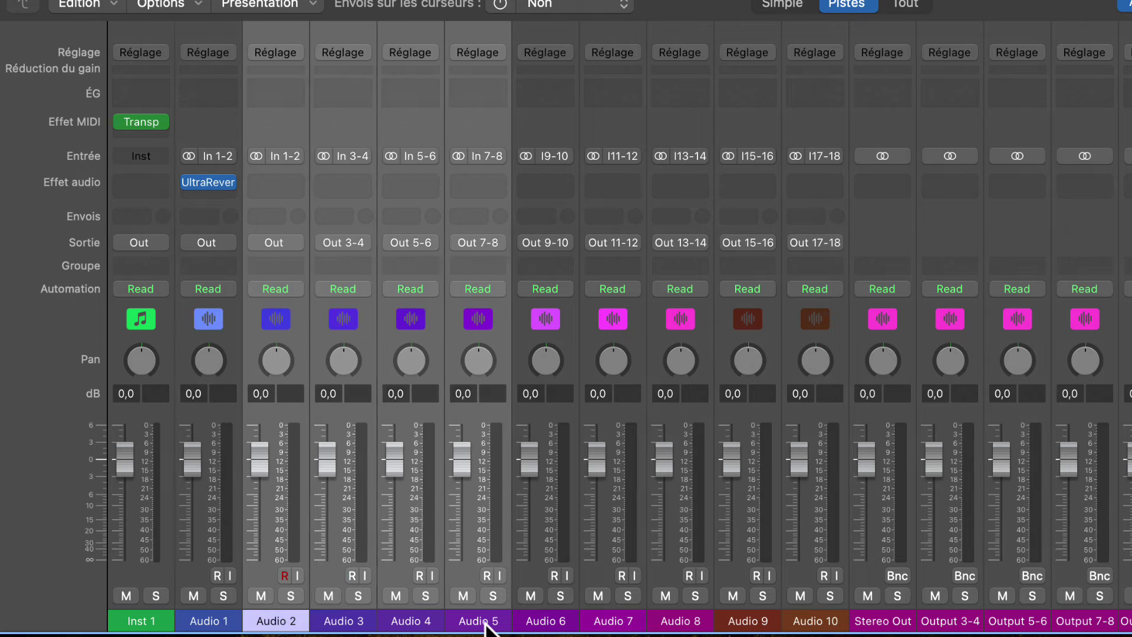
pyautogui.click(279, 185)
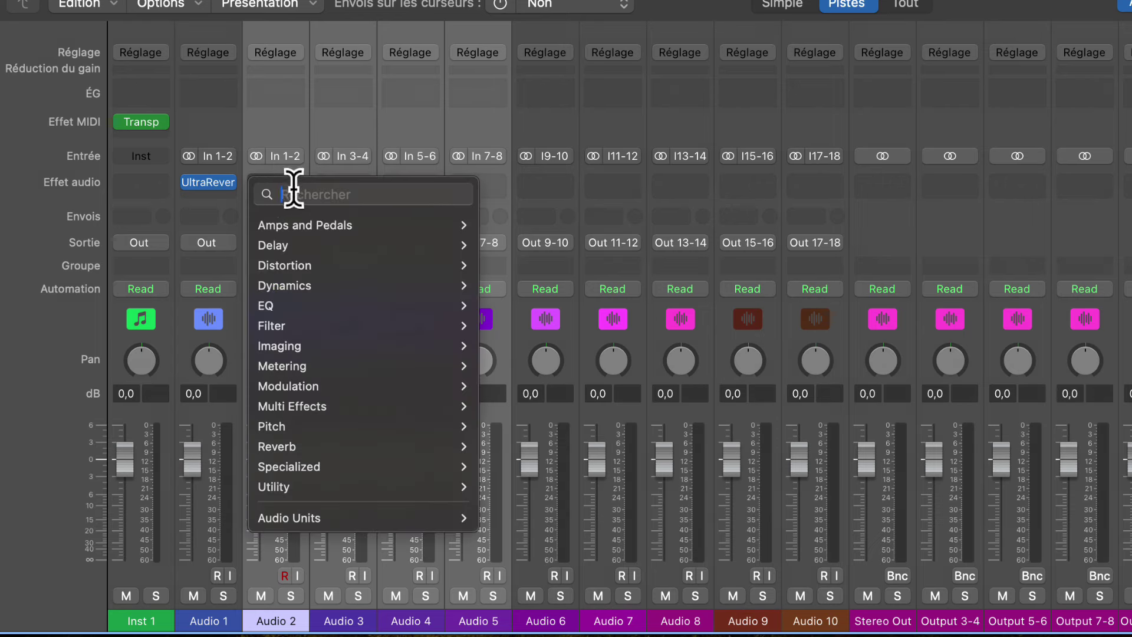
pyautogui.write('compre')
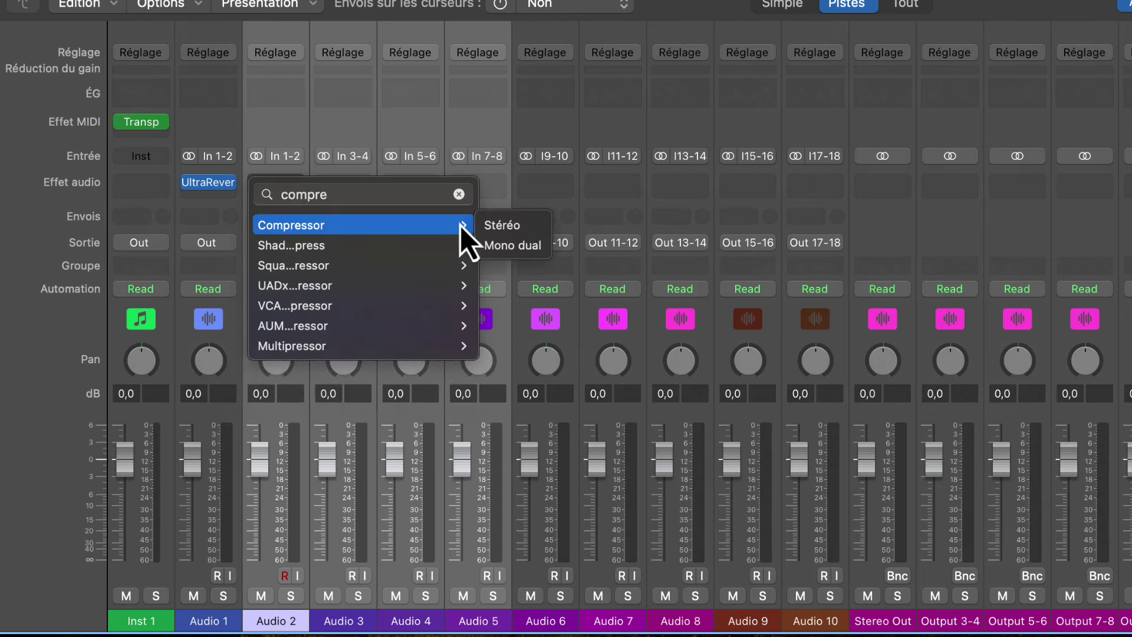
pyautogui.click(496, 226)
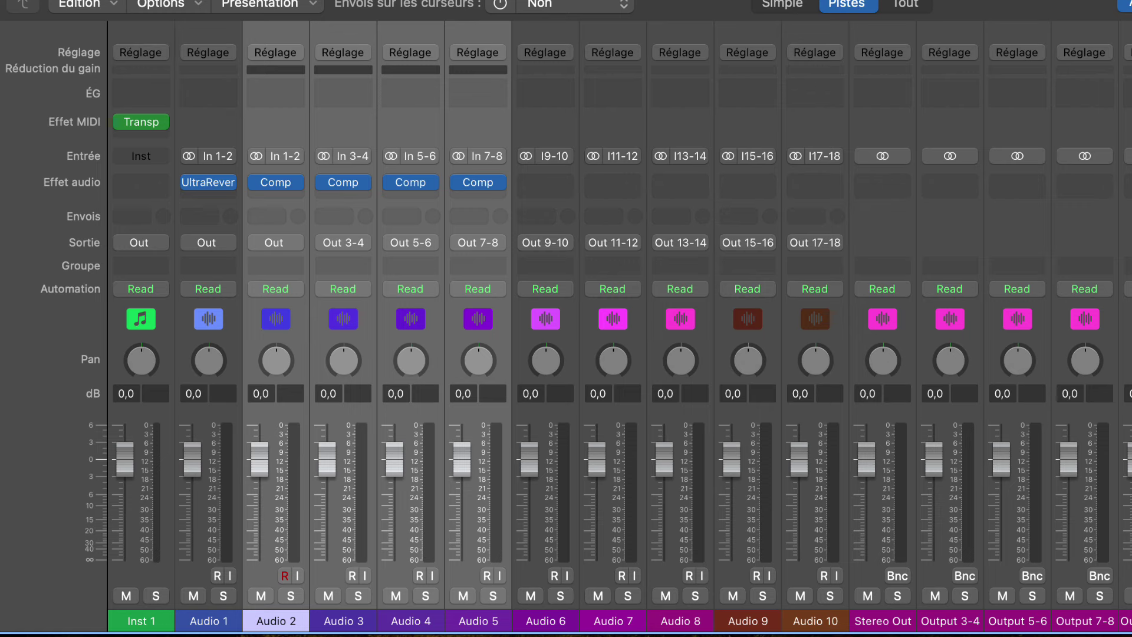
# Add a send to Bus 1 on the selected channels Audio 2 through Audio 5
pyautogui.click(267, 218)
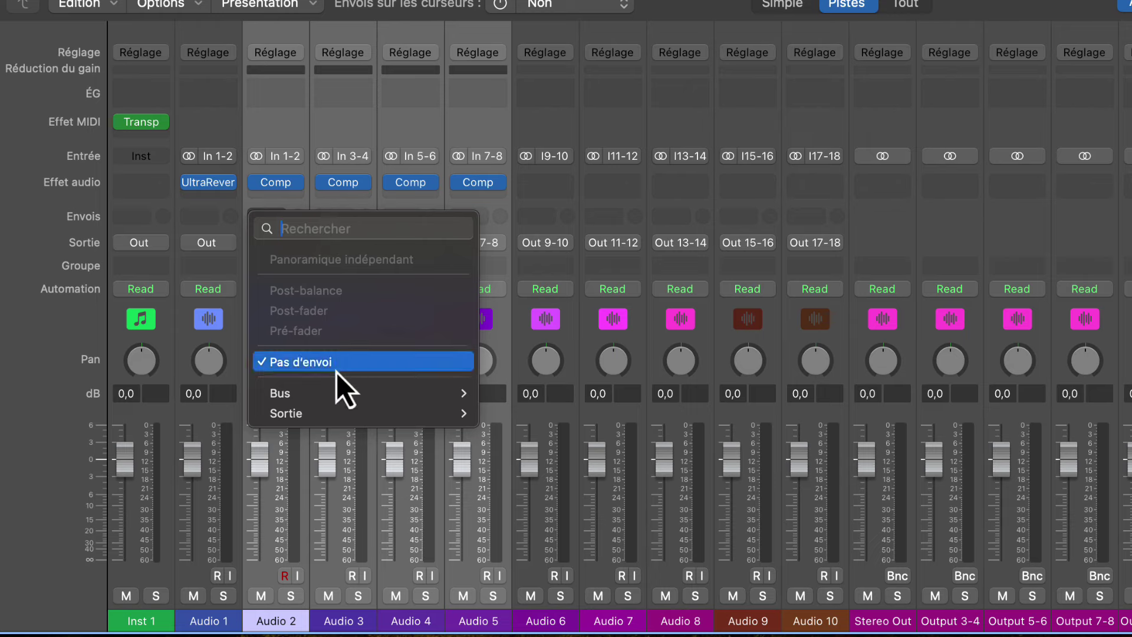
pyautogui.moveTo(346, 413)
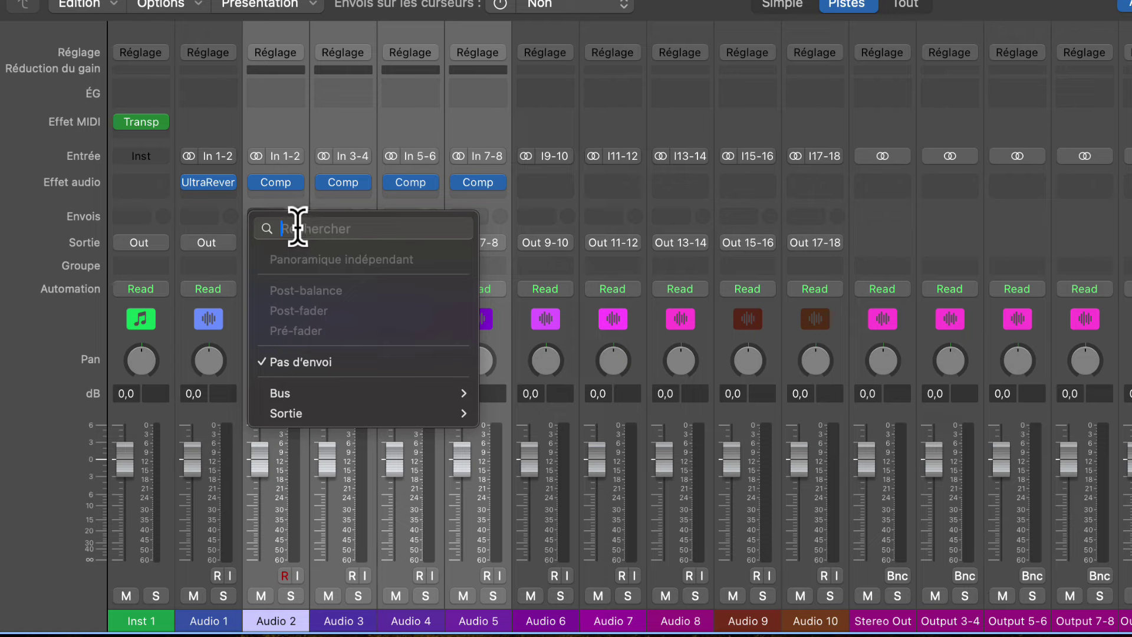
pyautogui.write('bus 1')
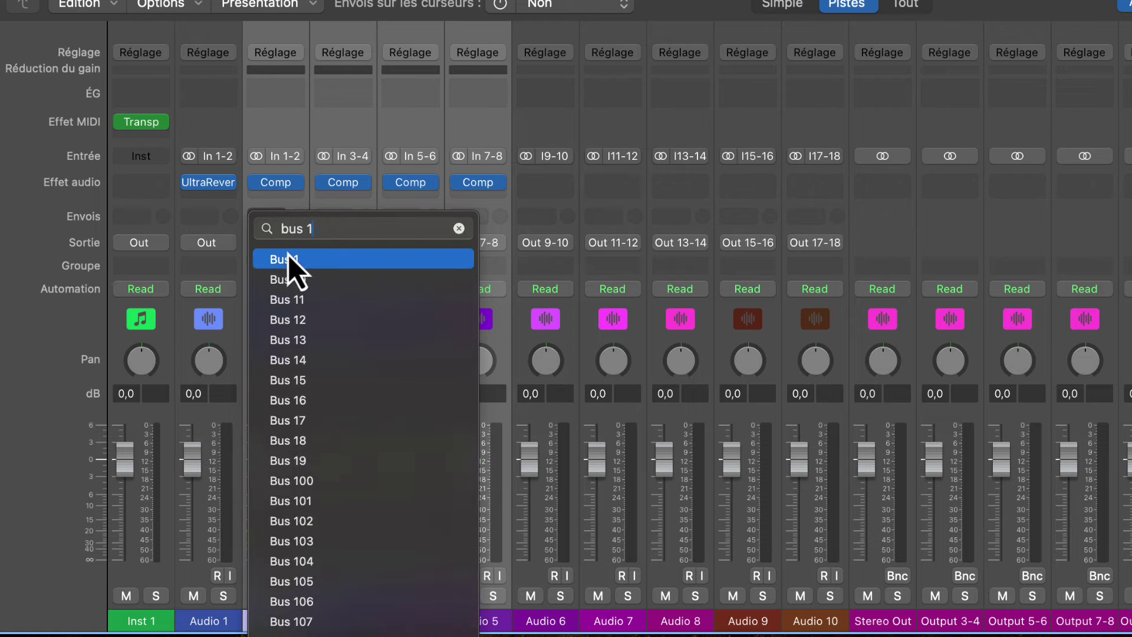
pyautogui.click(384, 267)
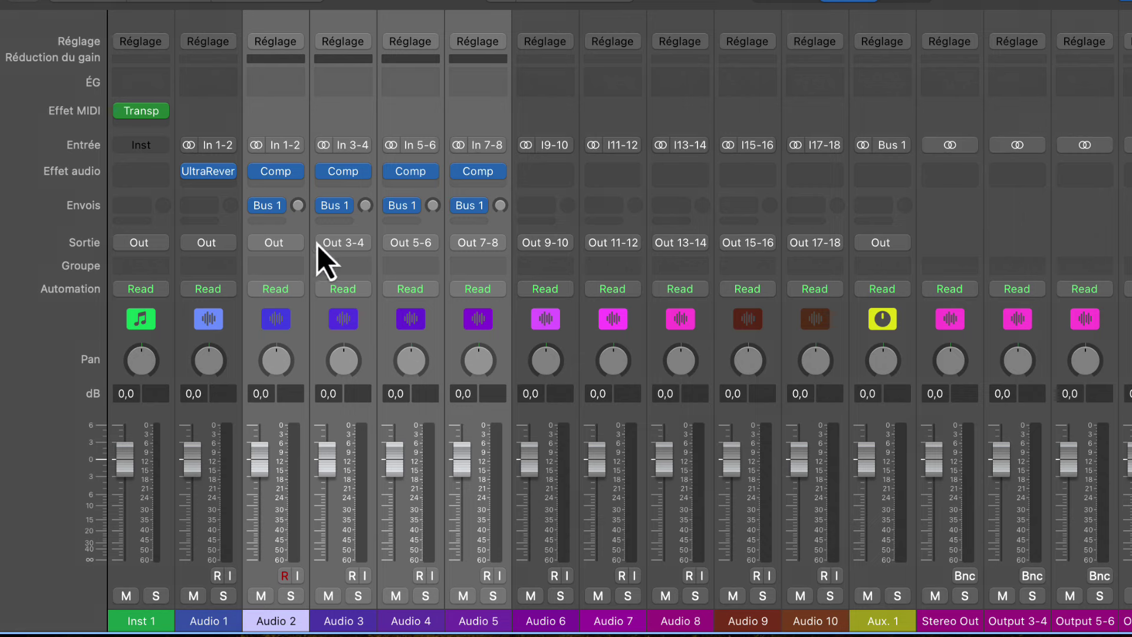
# Route the output of the selected channels Audio 2 through Audio 5 to Sortie 3-4
pyautogui.click(287, 245)
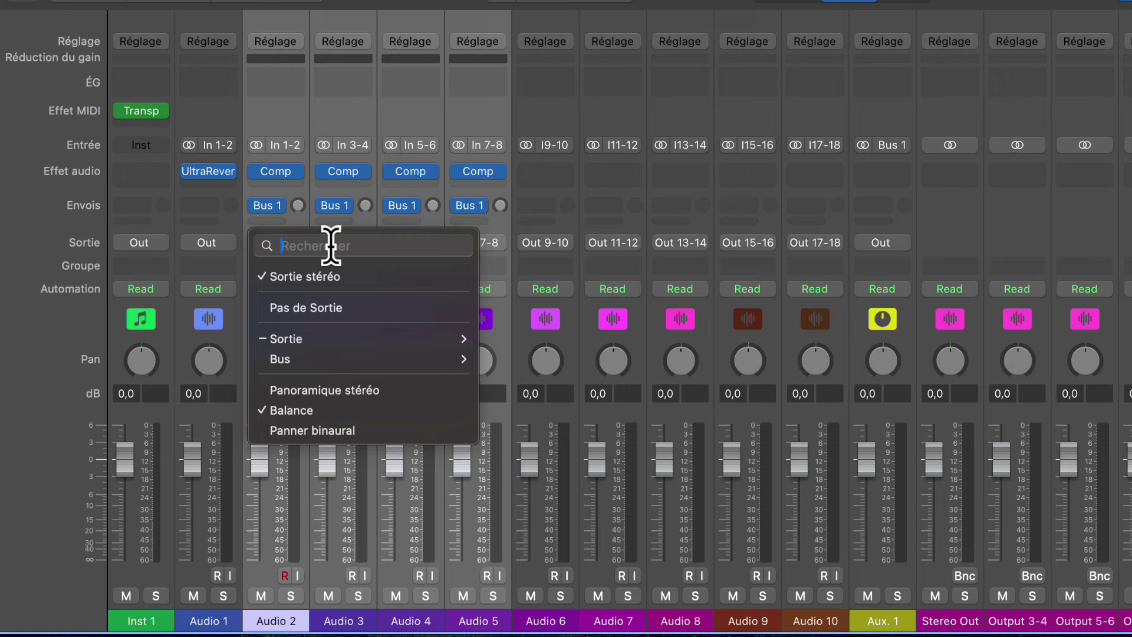
pyautogui.write('sortie')
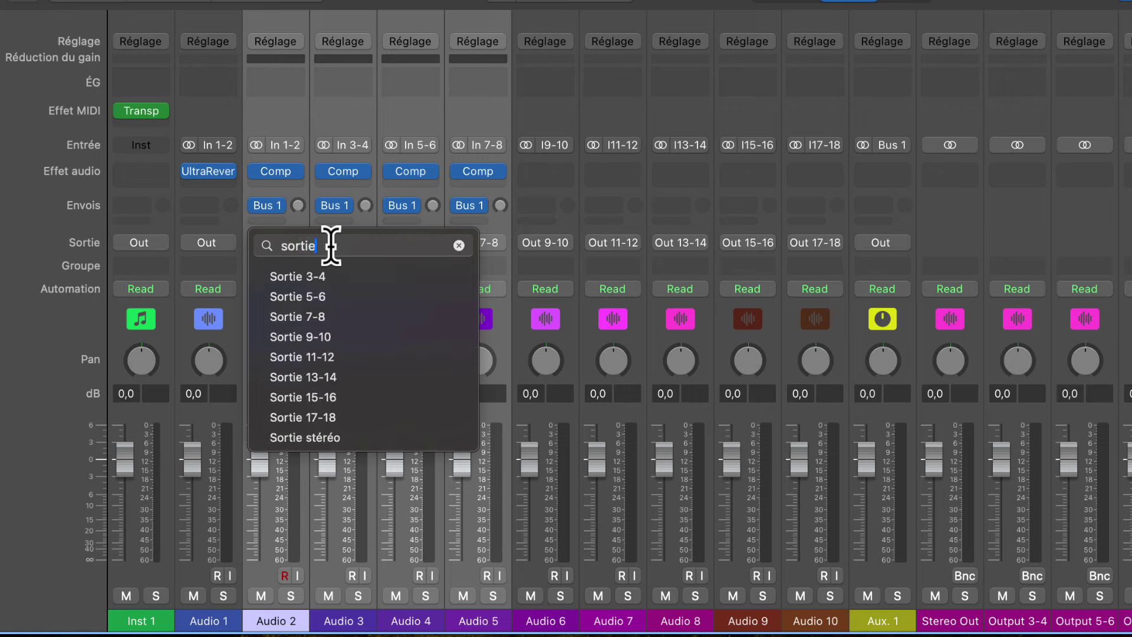
pyautogui.write(' 3')
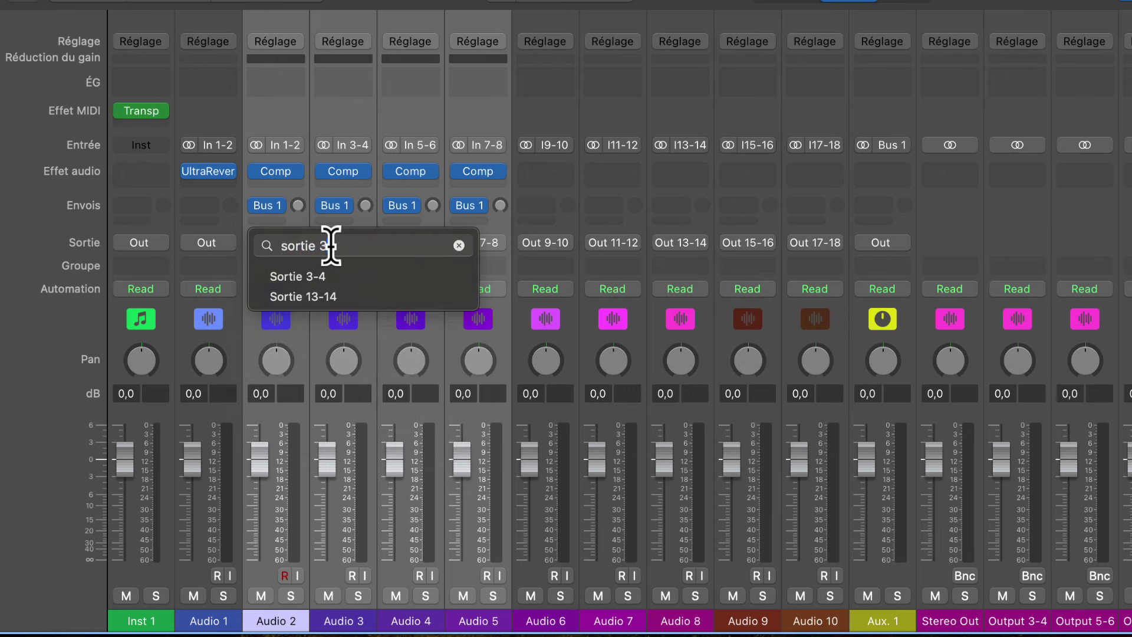
pyautogui.click(321, 282)
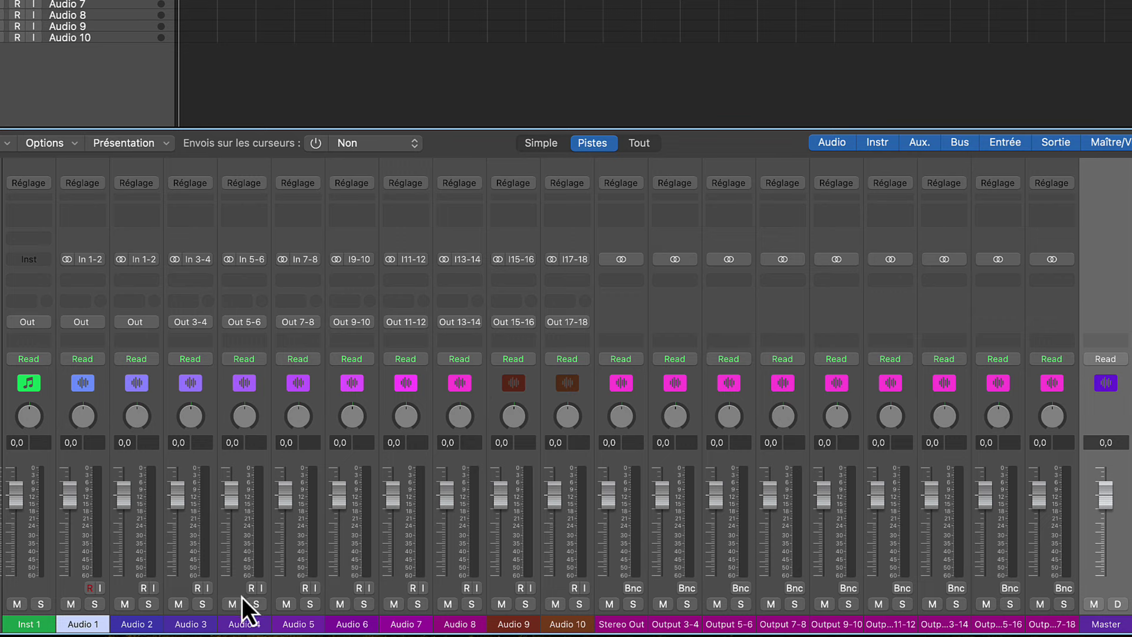
# Reorder the mixer channels by moving Inst 1 after Audio 10, and Audio 1 through Audio 8 as a group after Inst 1
pyautogui.click(44, 628)
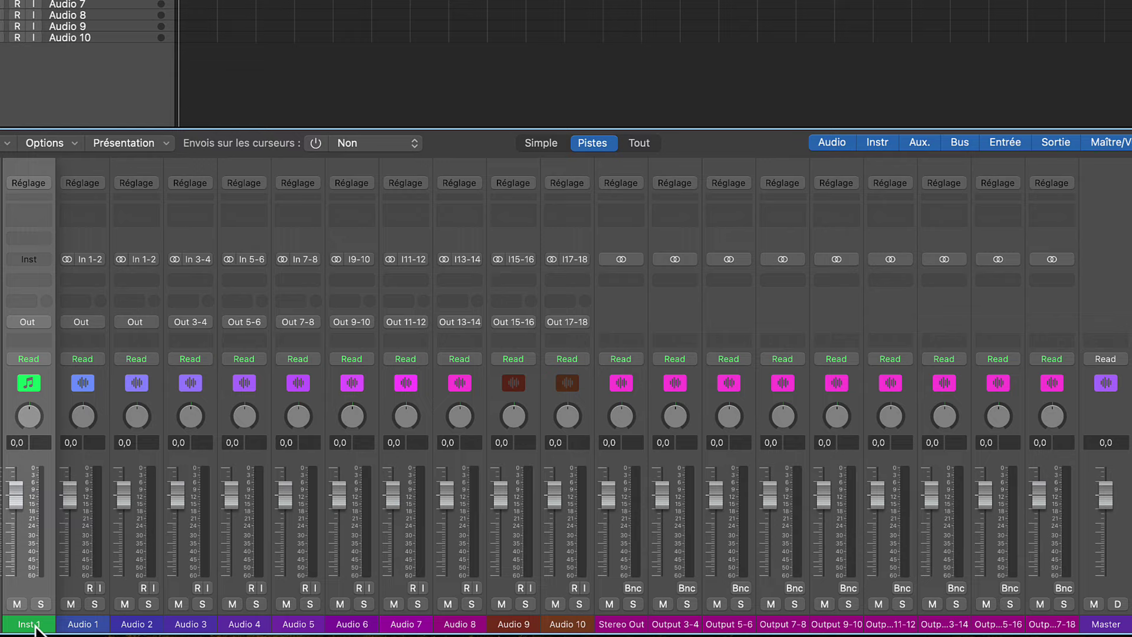
pyautogui.moveTo(37, 630); pyautogui.dragTo(566, 625)
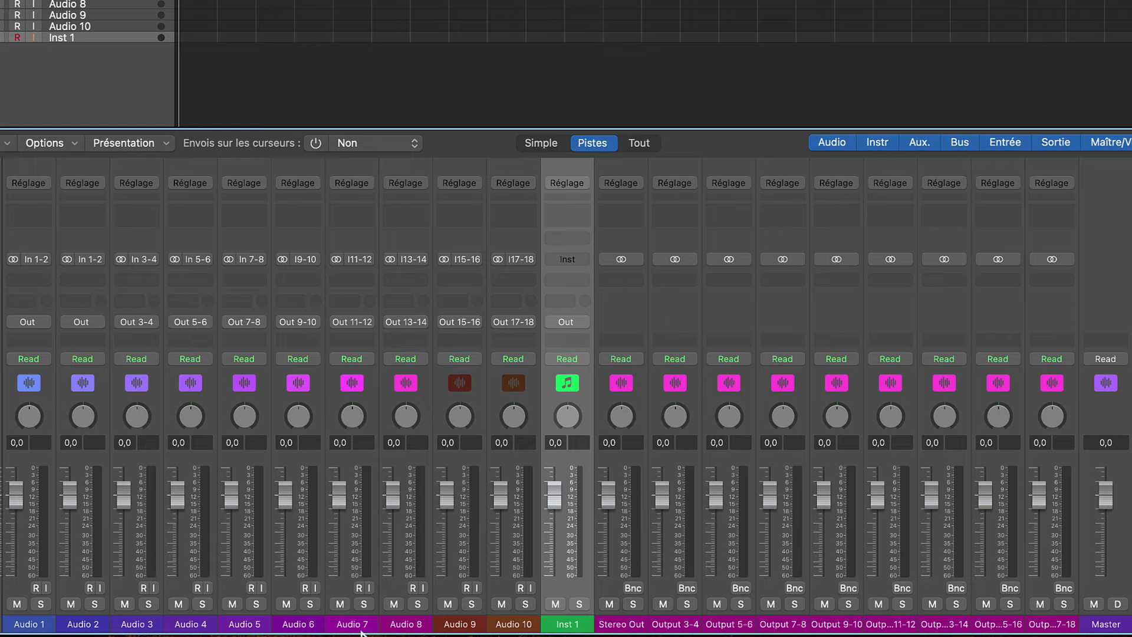
pyautogui.moveTo(411, 628)
pyautogui.mouseDown()
pyautogui.moveTo(323, 626)
pyautogui.moveTo(395, 629)
pyautogui.mouseUp()
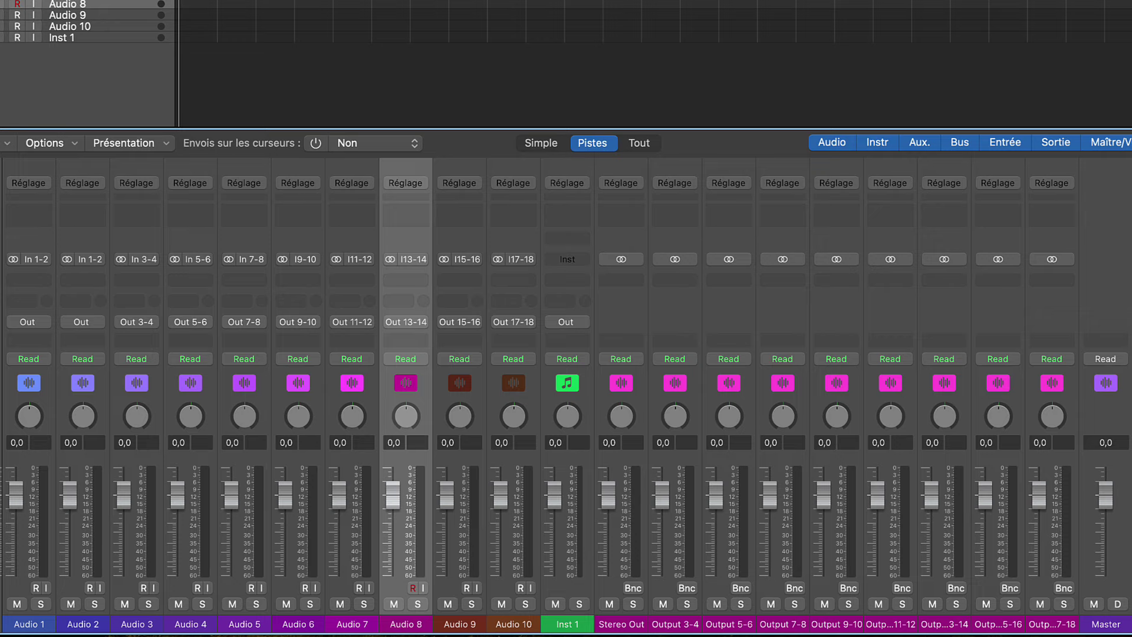
pyautogui.keyDown('shift'); pyautogui.click(25, 627); pyautogui.keyUp('shift')
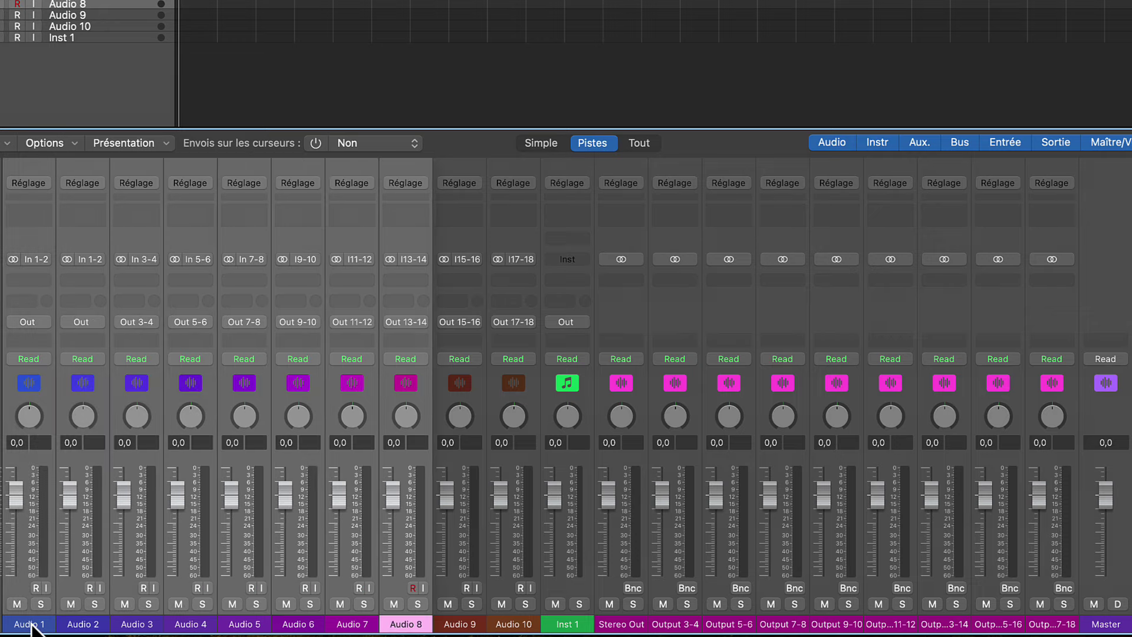
pyautogui.moveTo(31, 628); pyautogui.dragTo(421, 629)
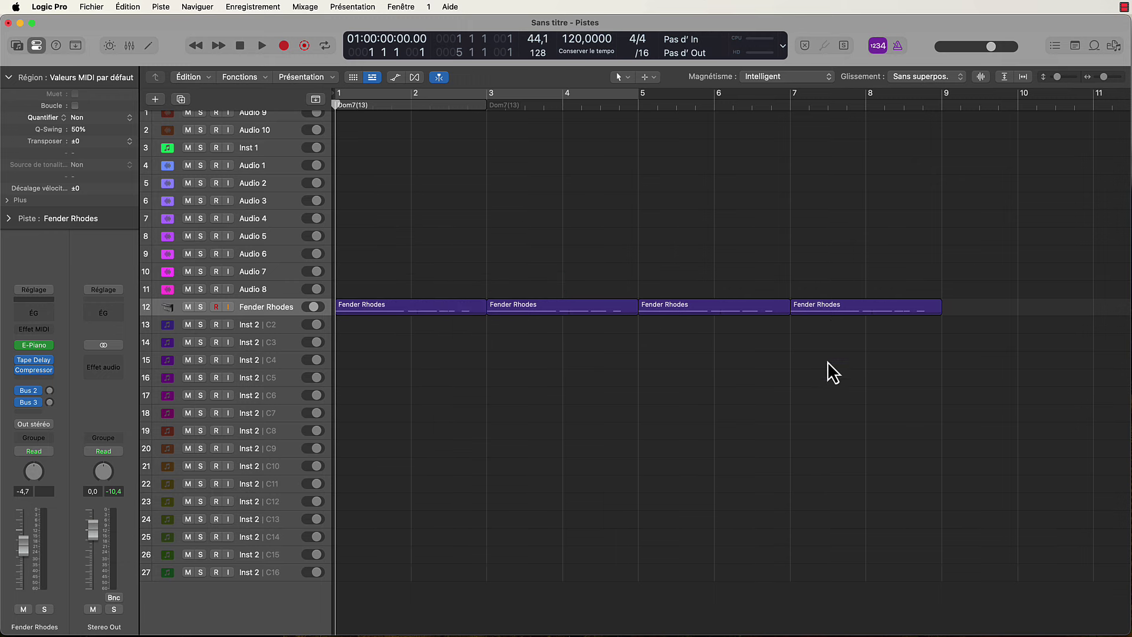
pyautogui.click(274, 307)
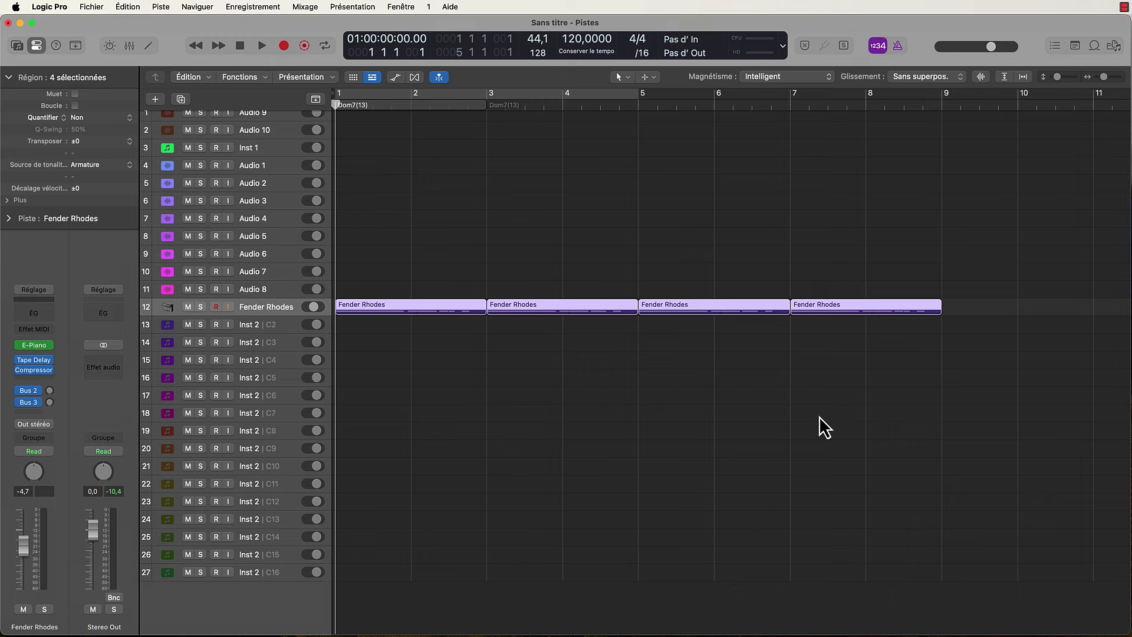
pyautogui.hotkey('ctrl', 'b')
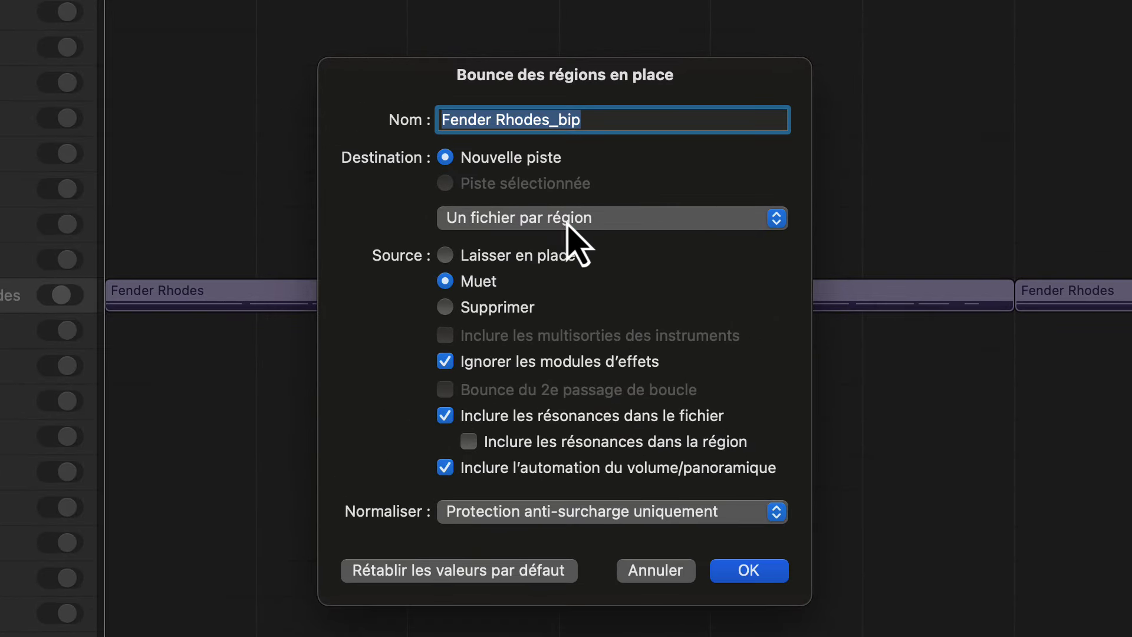
pyautogui.click(568, 221)
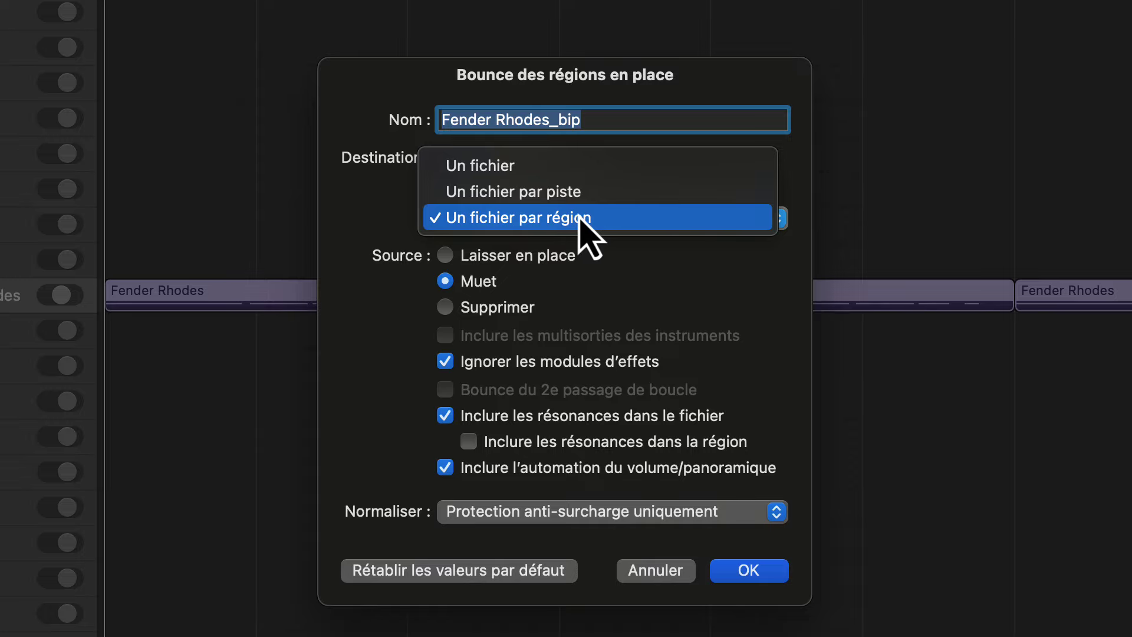
pyautogui.click(656, 570)
pyautogui.click(656, 570)
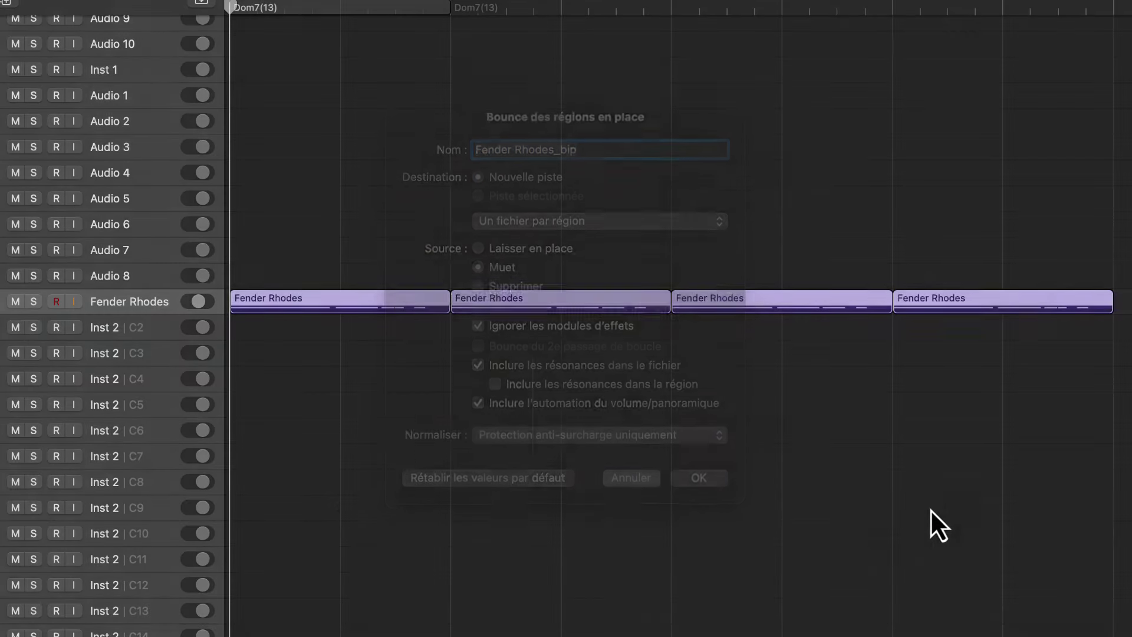
pyautogui.click(525, 372)
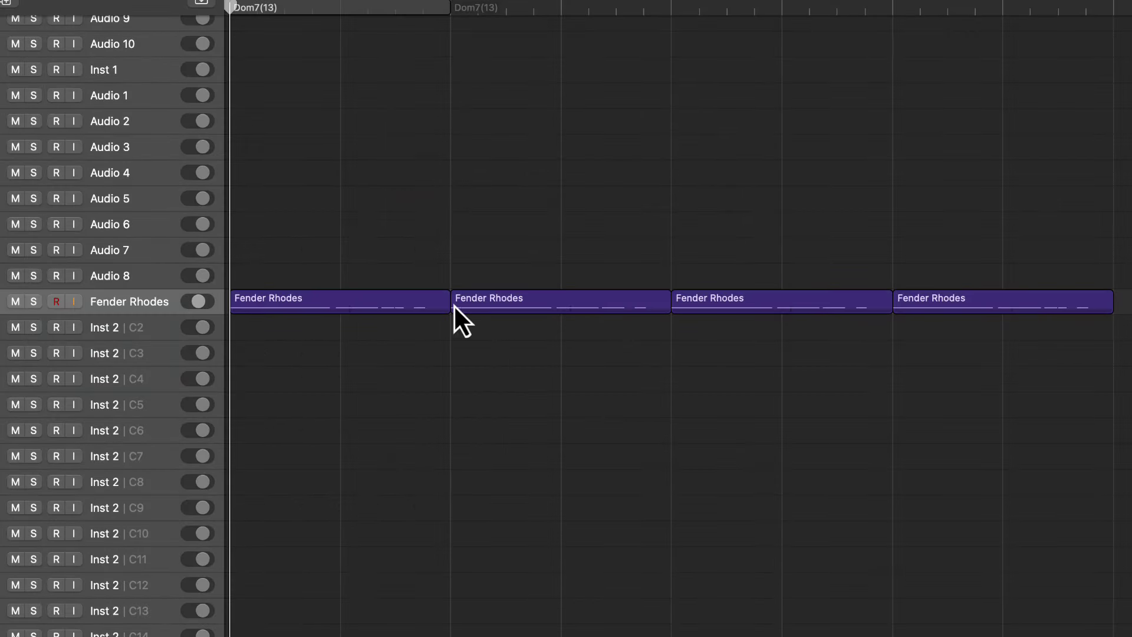
# Bounce the four Fender Rhodes regions in place to a new track with one file per region, muting the source regions
pyautogui.click(125, 300)
pyautogui.hotkey('ctrl', 'b')
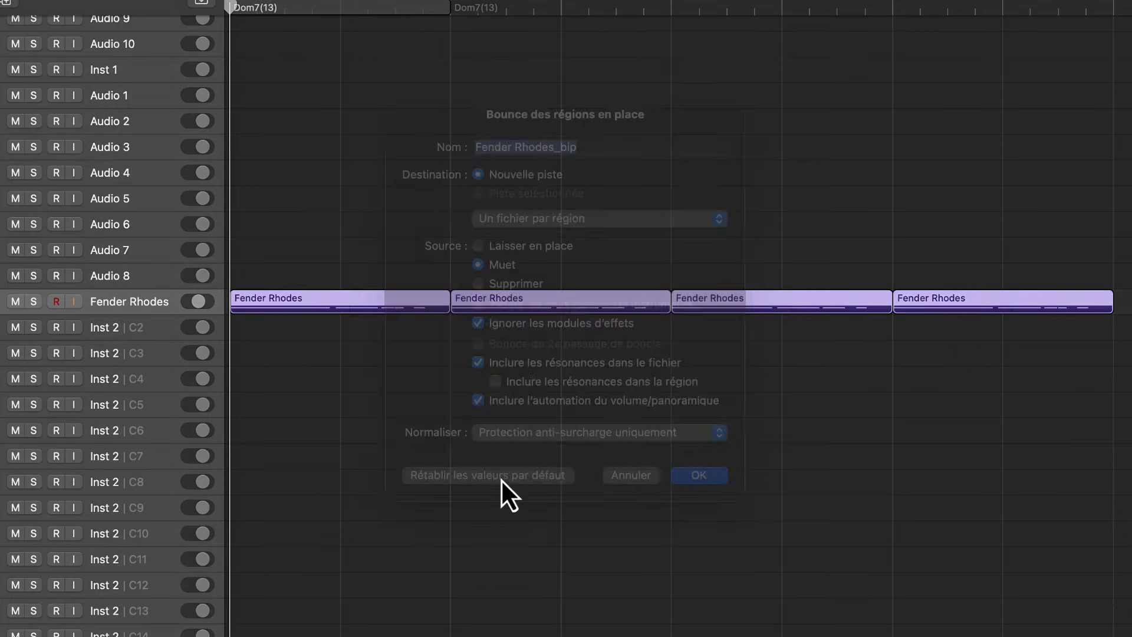
pyautogui.click(583, 245)
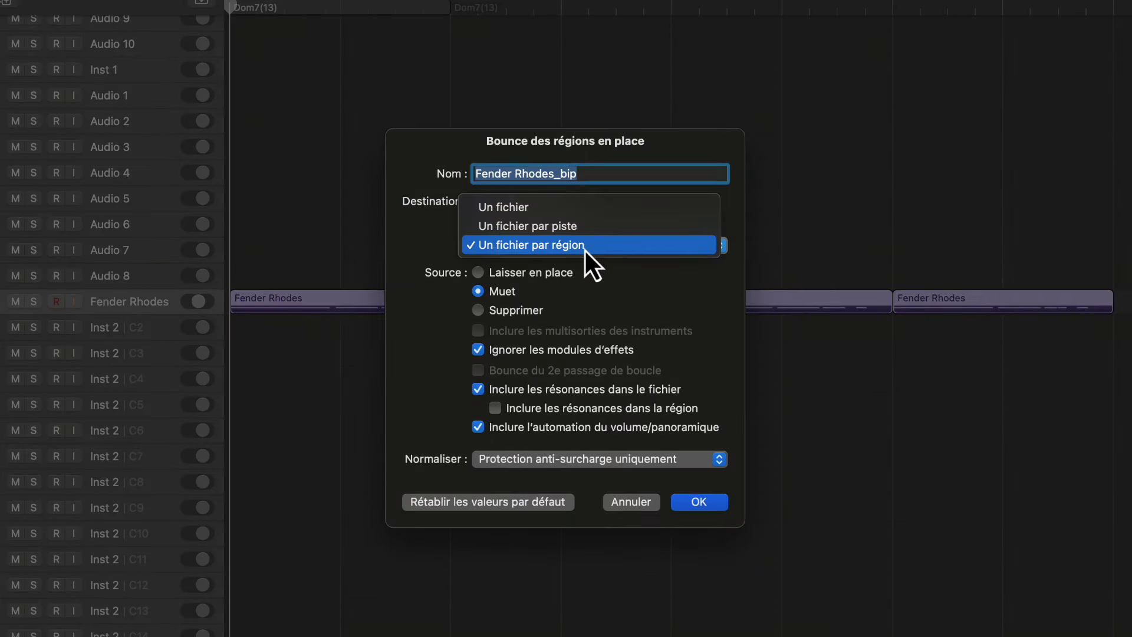
pyautogui.click(585, 249)
pyautogui.press('Return')
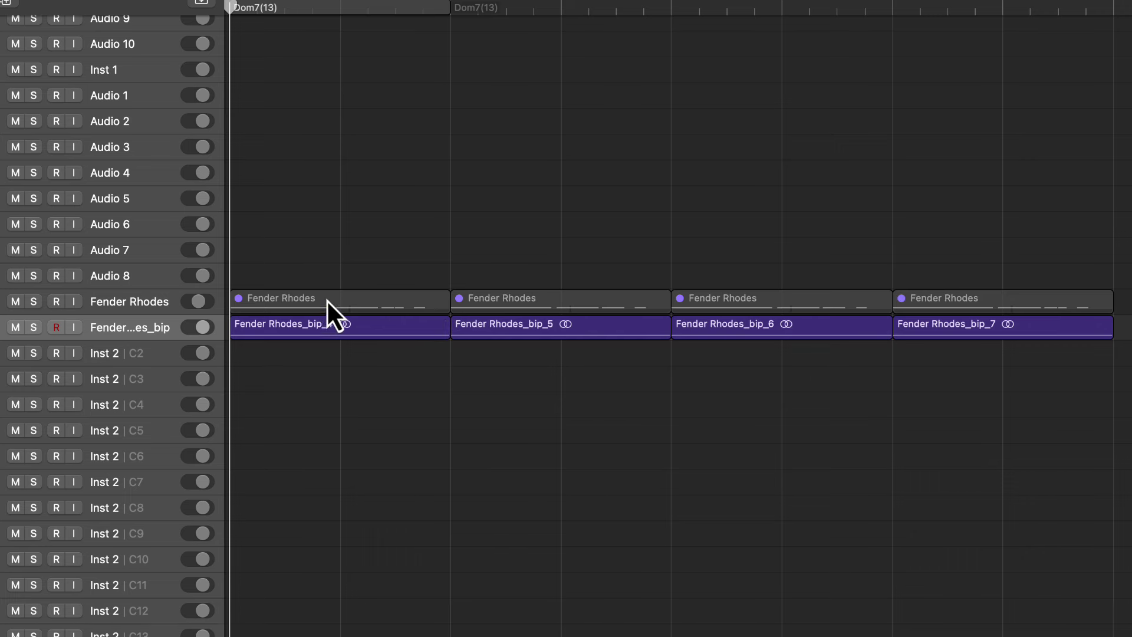
pyautogui.click(157, 301)
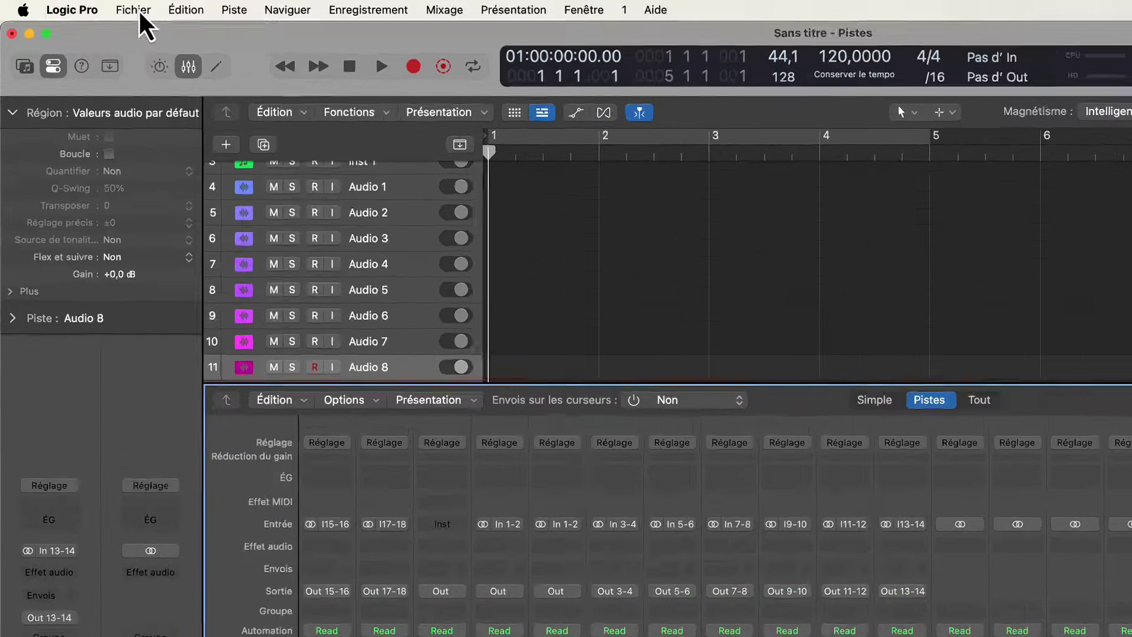
# Open the dialog for sharing the song to Mémos vocaux and examine the available AAC quality options
pyautogui.click(91, 7)
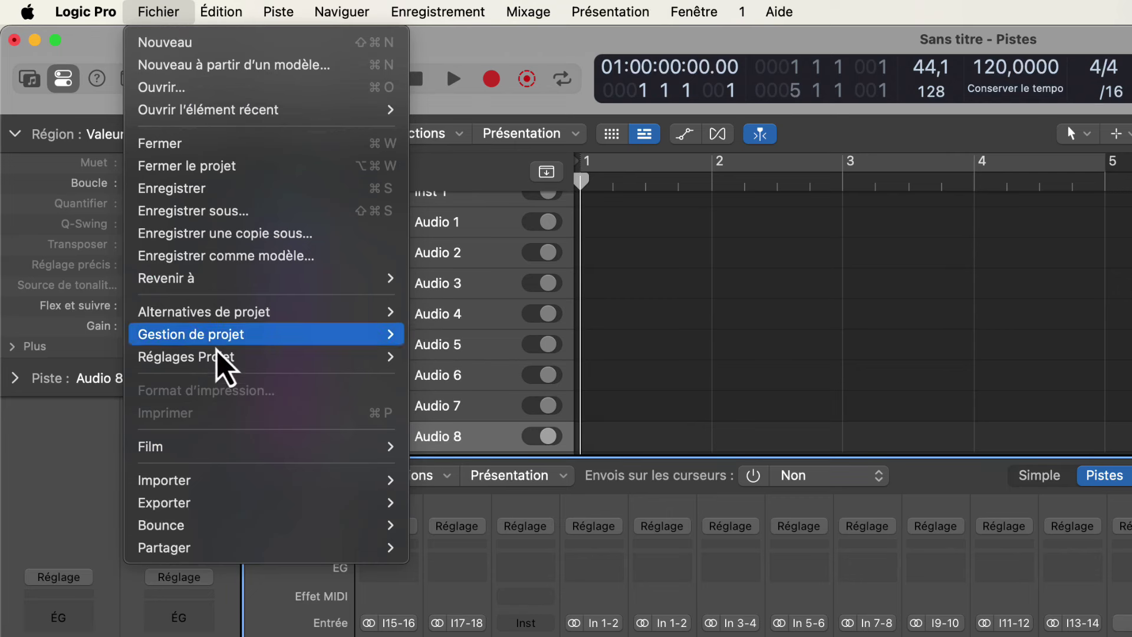
pyautogui.moveTo(312, 548)
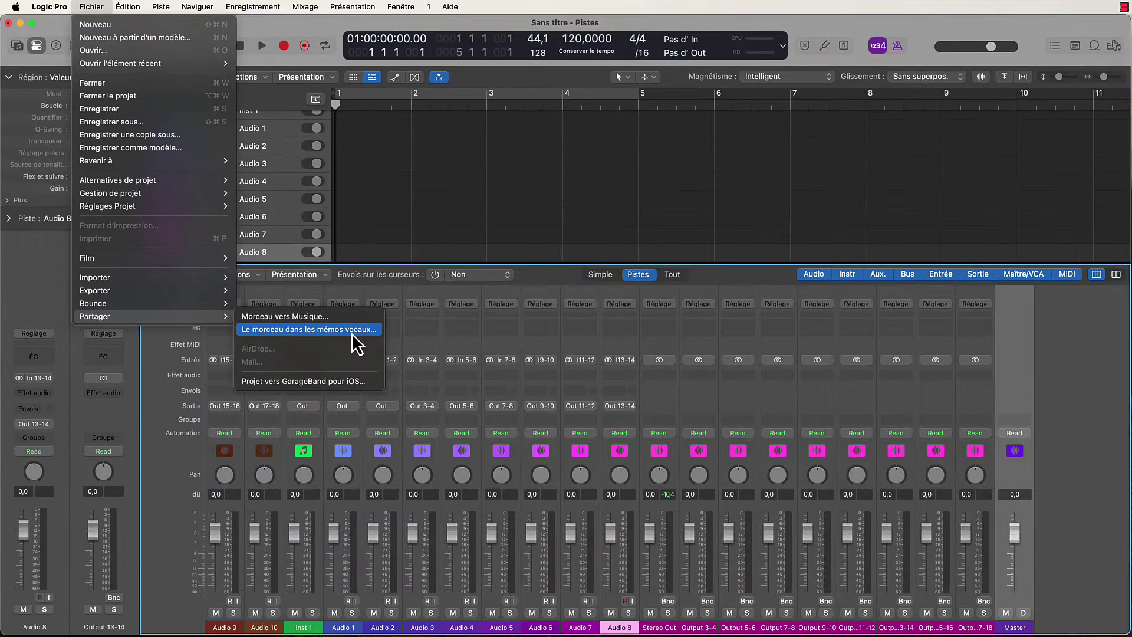
pyautogui.click(351, 329)
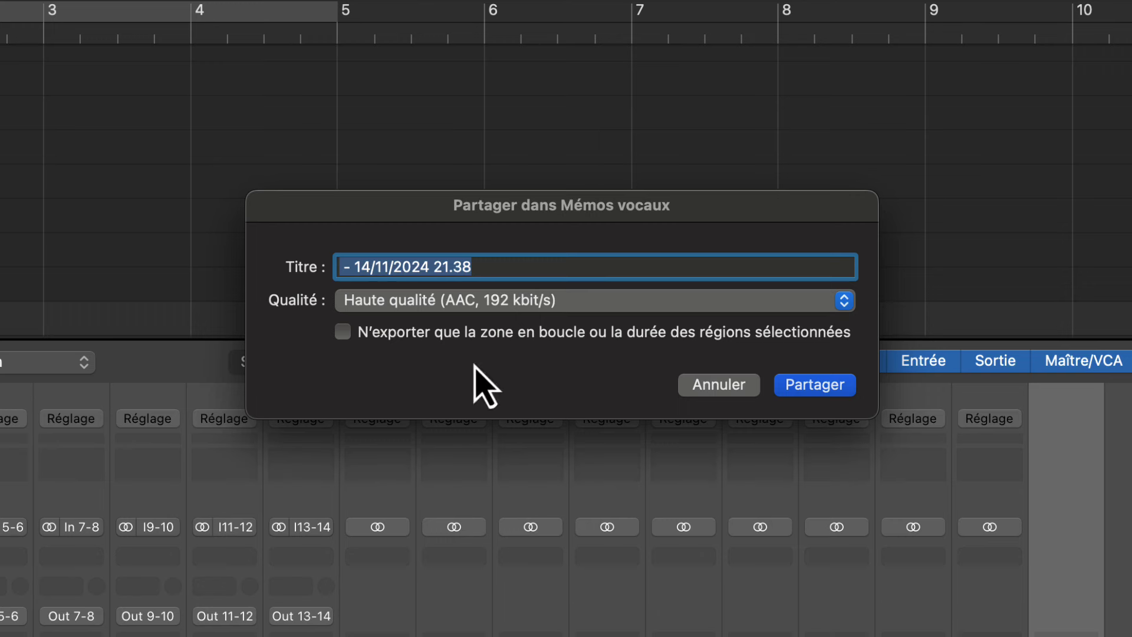
pyautogui.click(590, 301)
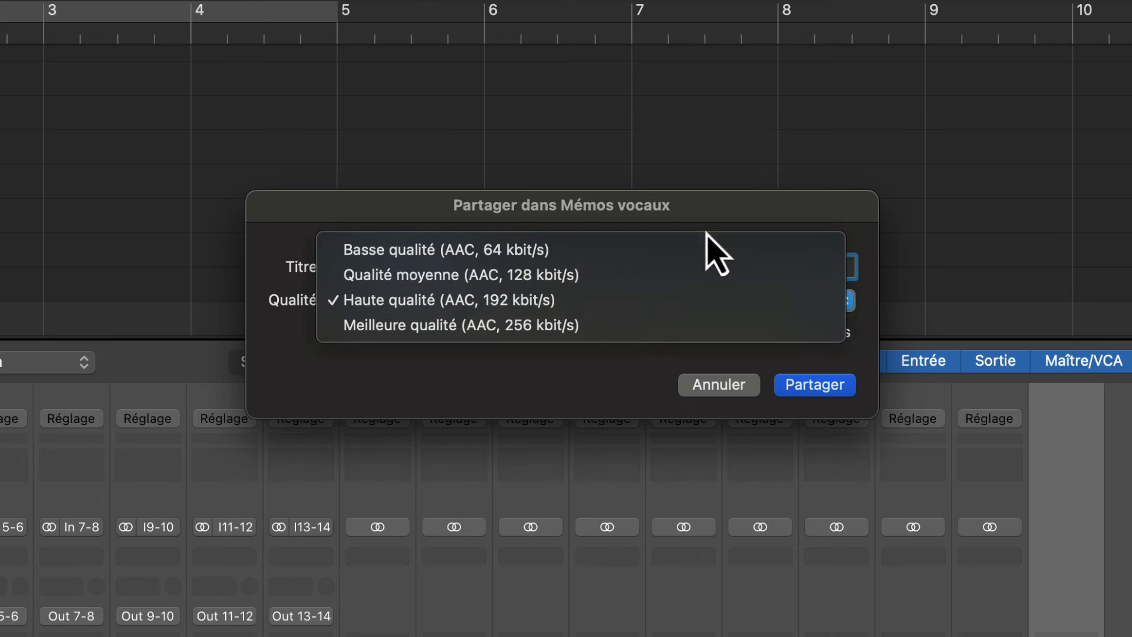
pyautogui.click(706, 211)
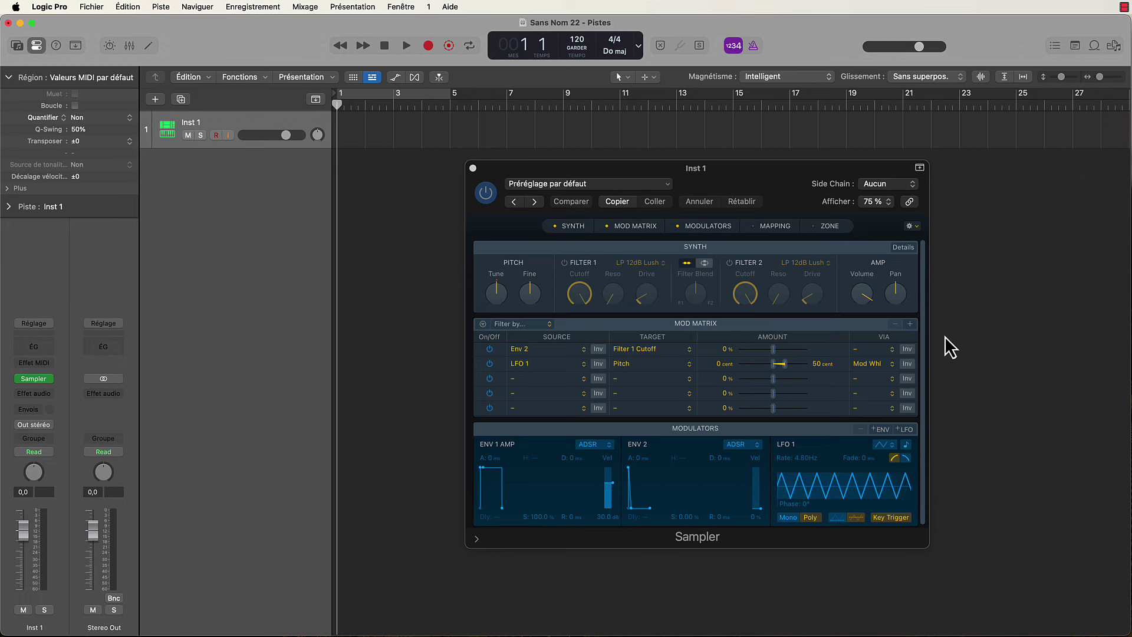
# Start saving the Sampler instrument under a new name on Inst 1 and enable Enregistrer avec les données audio
pyautogui.click(575, 183)
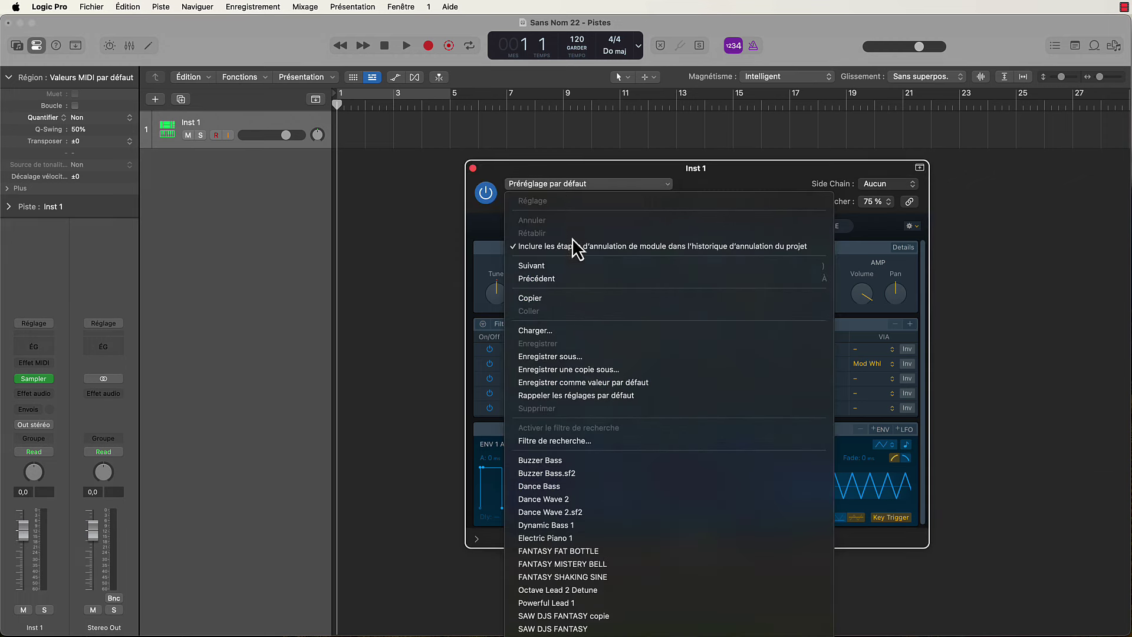
pyautogui.click(596, 356)
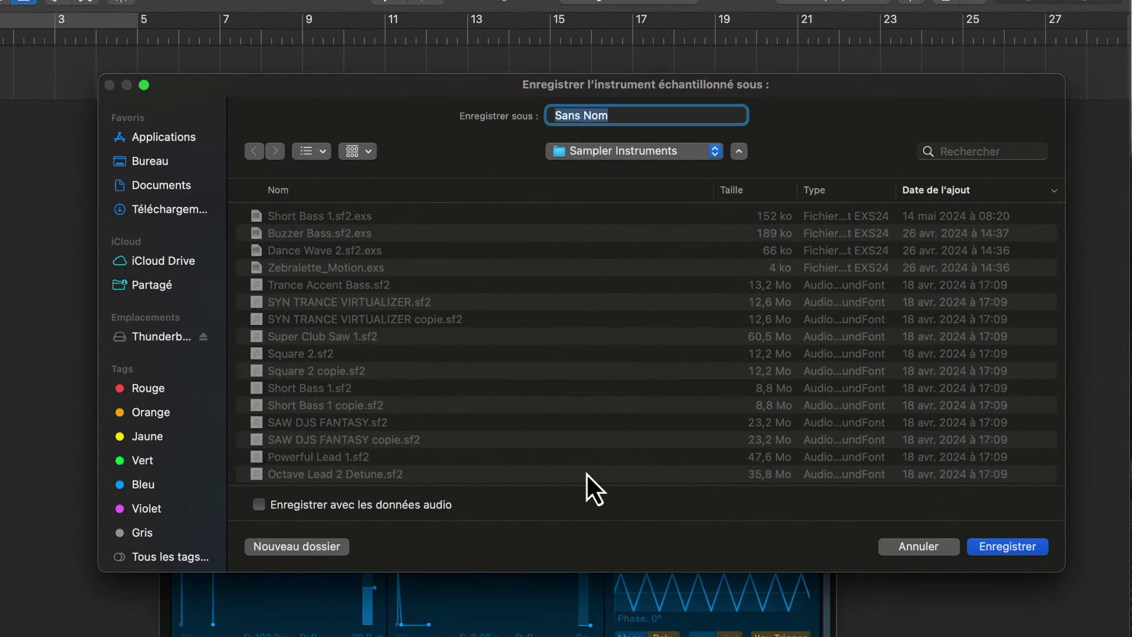
pyautogui.click(259, 505)
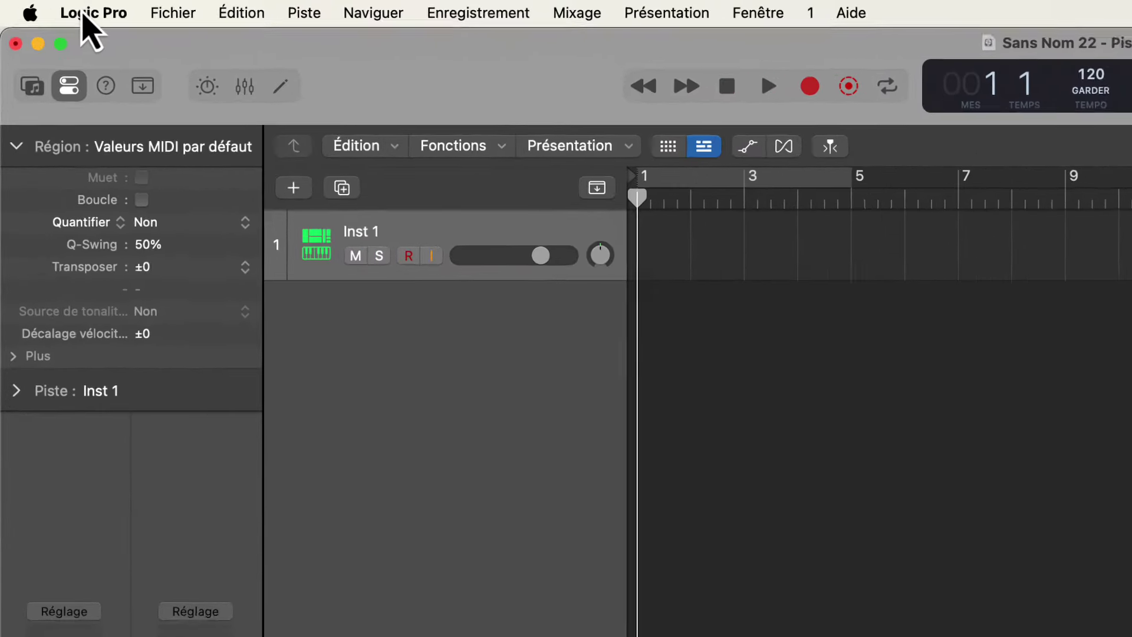
# Open the sound library manager and mark the PomPom producer pack and the Mélodies modulaires synth pack for installation
pyautogui.click(48, 7)
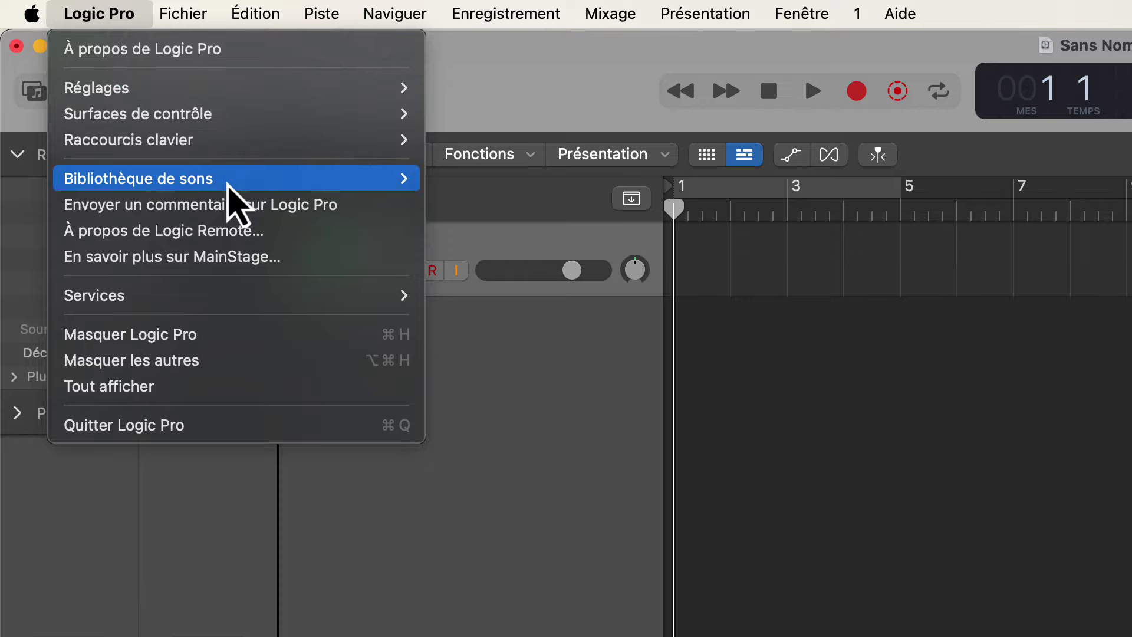
pyautogui.moveTo(228, 183)
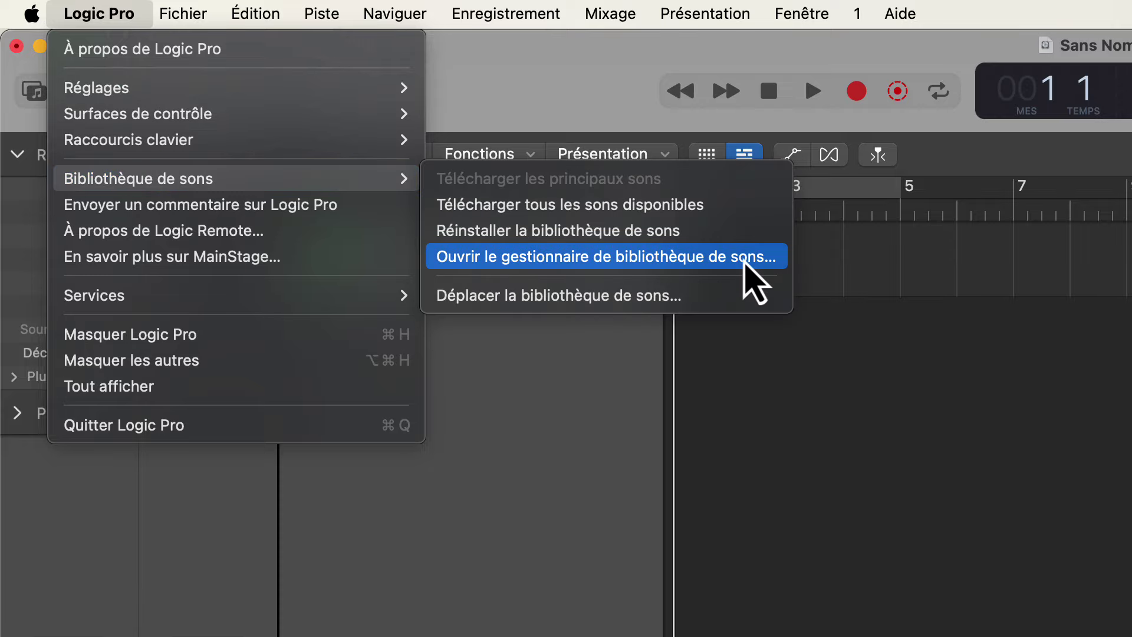
pyautogui.click(752, 264)
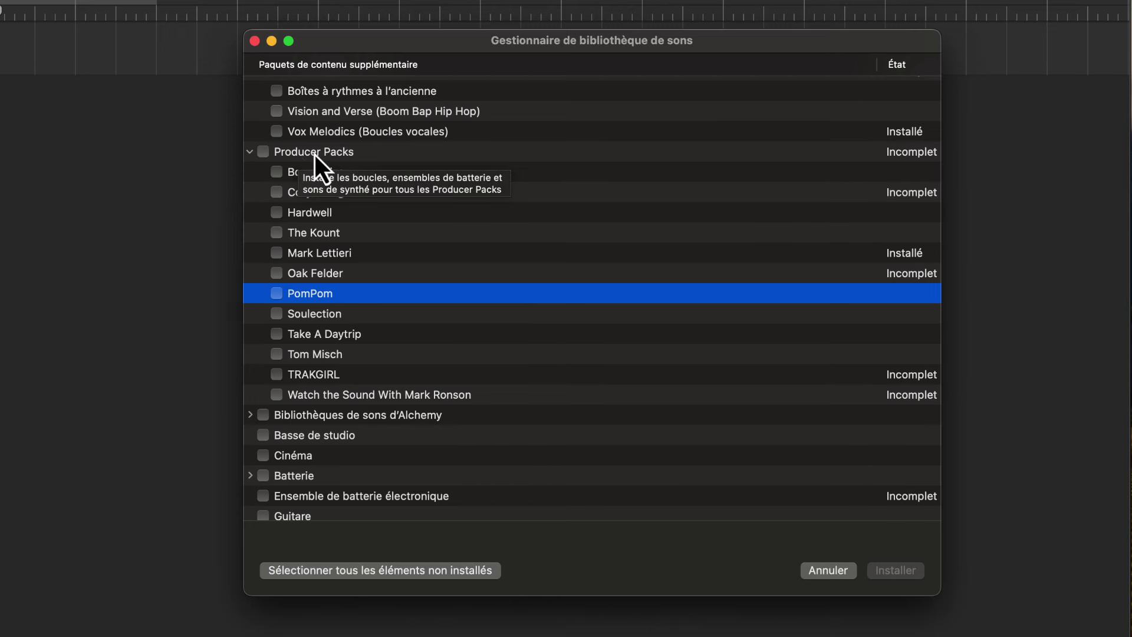
pyautogui.click(277, 295)
pyautogui.scroll(10, 554, 384)
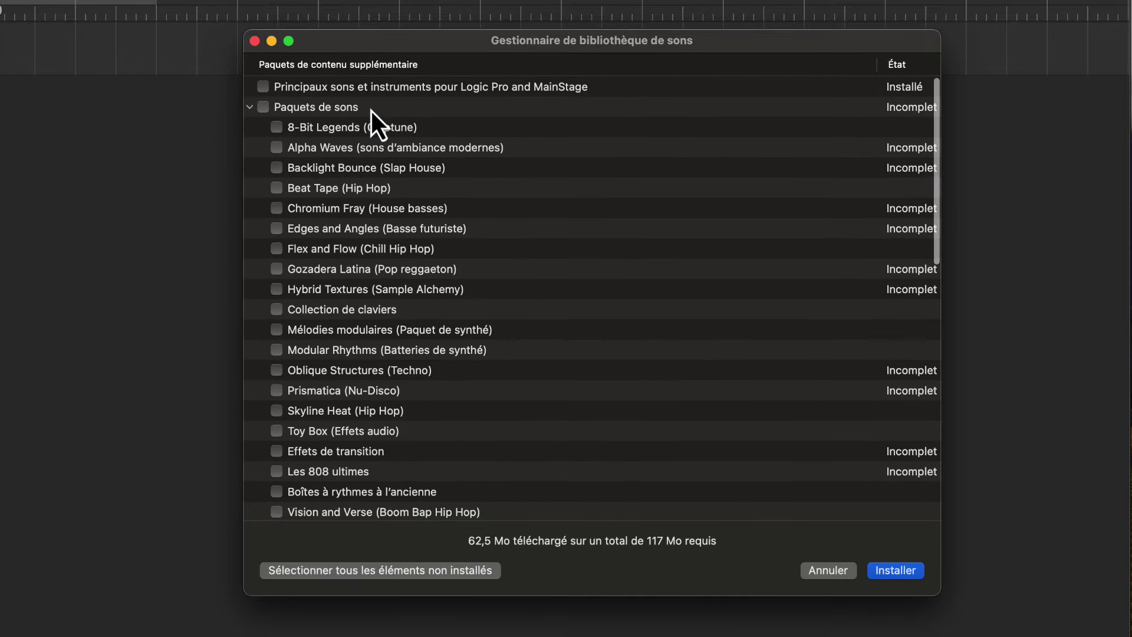
pyautogui.click(276, 329)
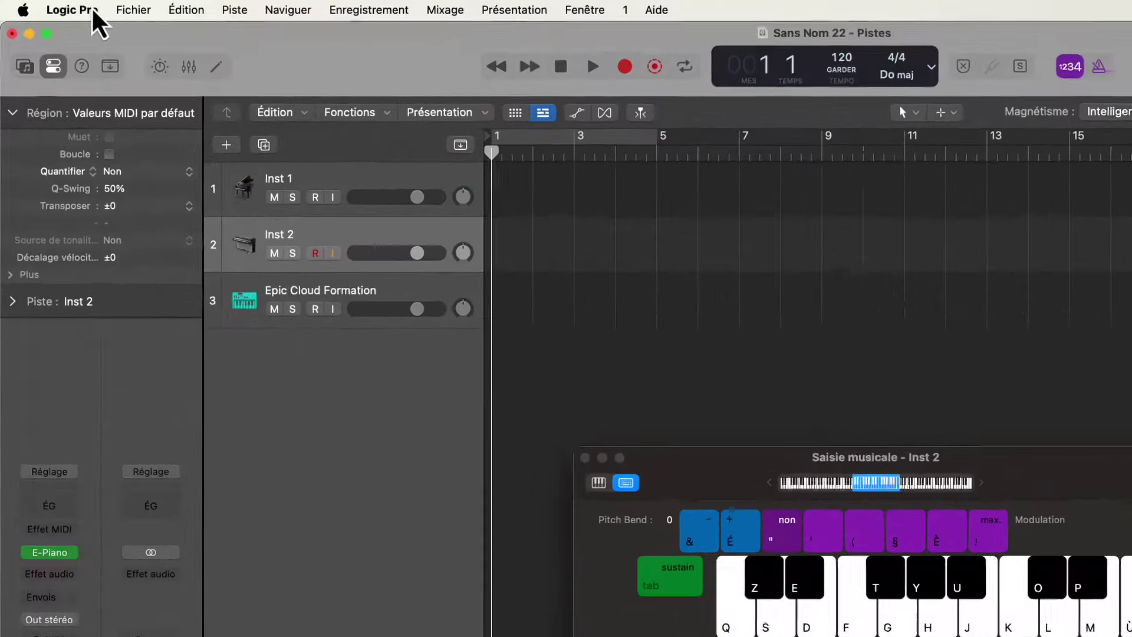
# Examine the MIDI auto record-enable choices in the Recording settings, keep Vers la piste active, and close the settings
pyautogui.click(50, 7)
pyautogui.moveTo(136, 77)
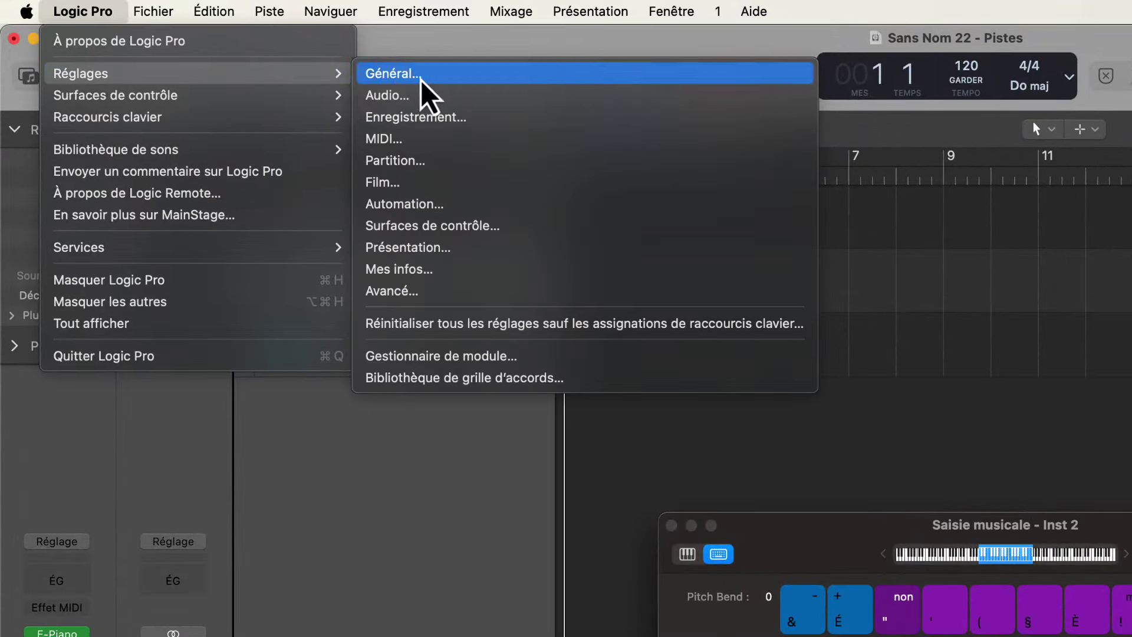
pyautogui.click(439, 116)
pyautogui.click(383, 323)
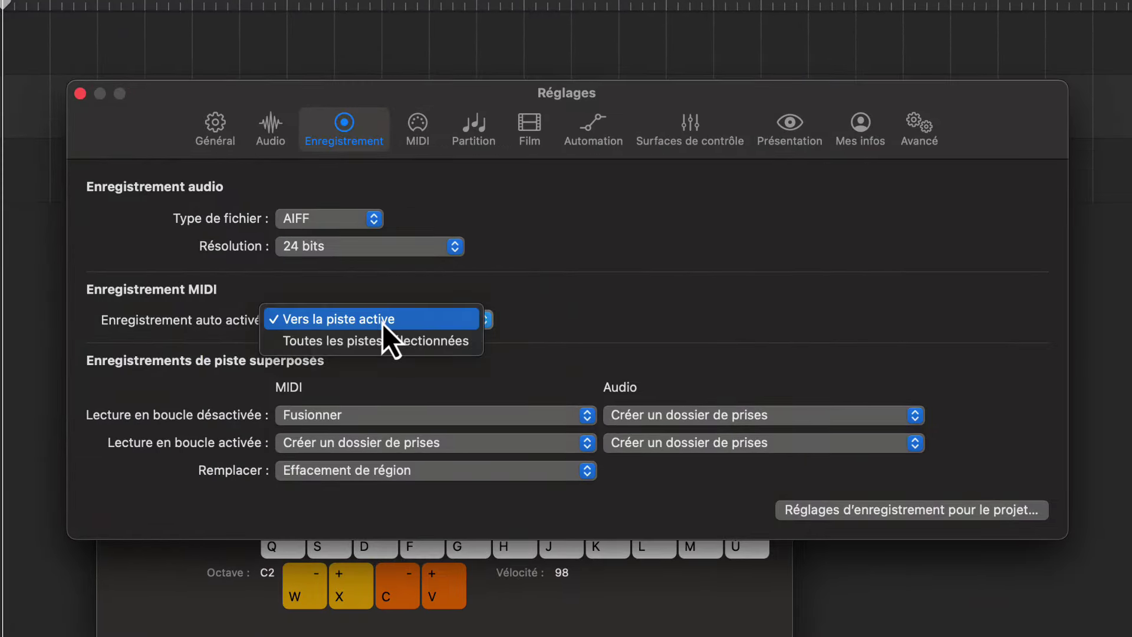
pyautogui.click(383, 323)
pyautogui.click(439, 195)
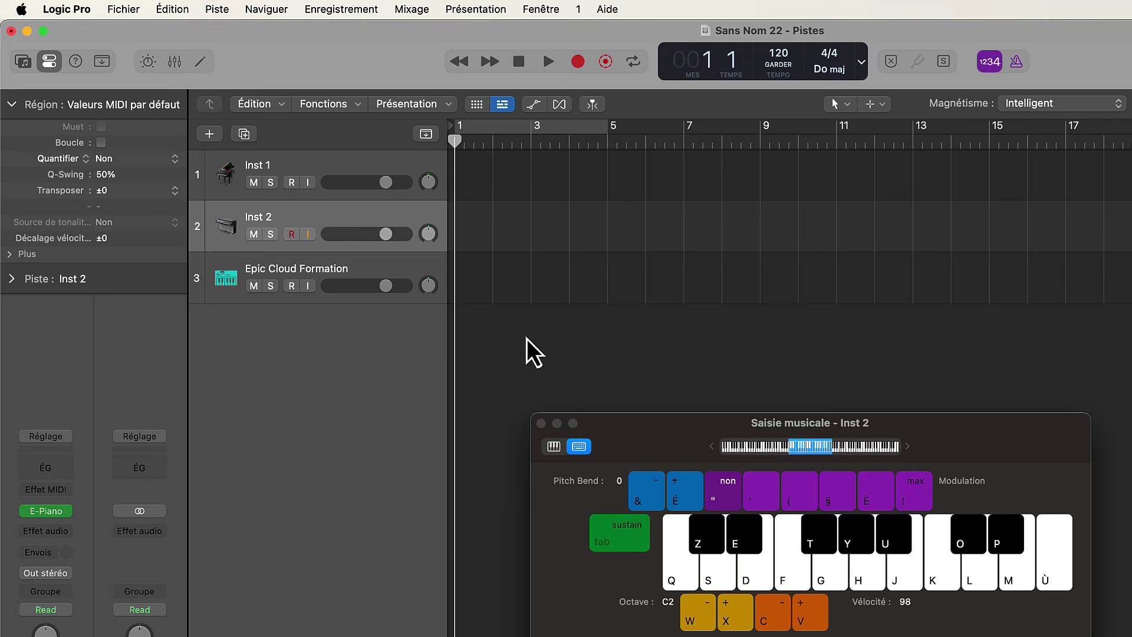
# Play a musical typing note with Inst 1 selected, and again with Inst 1 and Inst 2 both selected
pyautogui.click(313, 162)
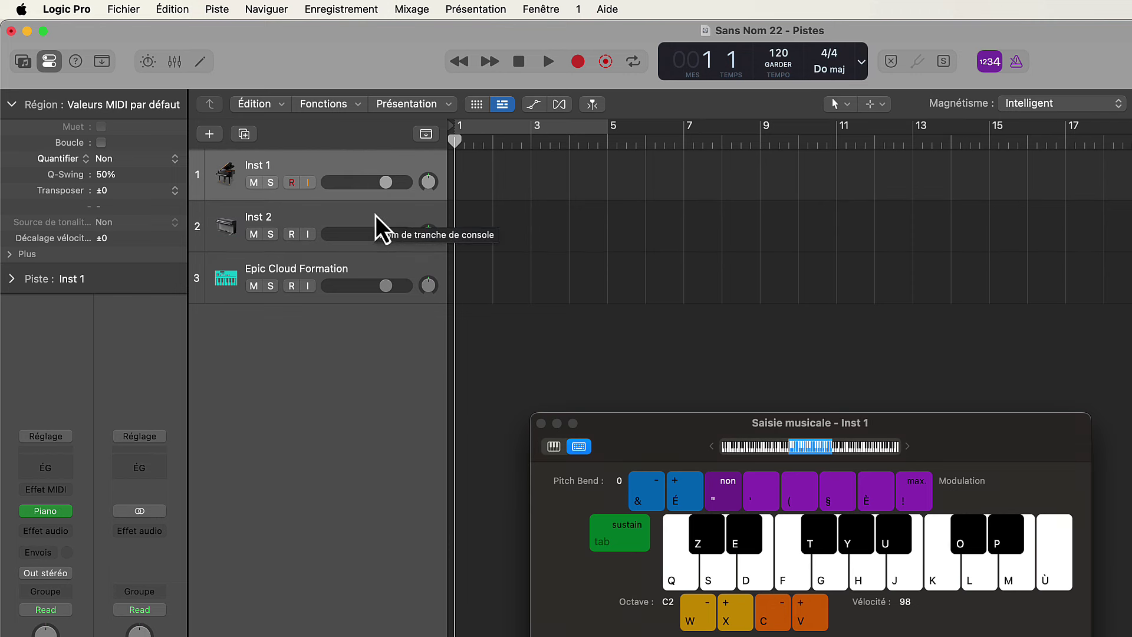
pyautogui.press('q')
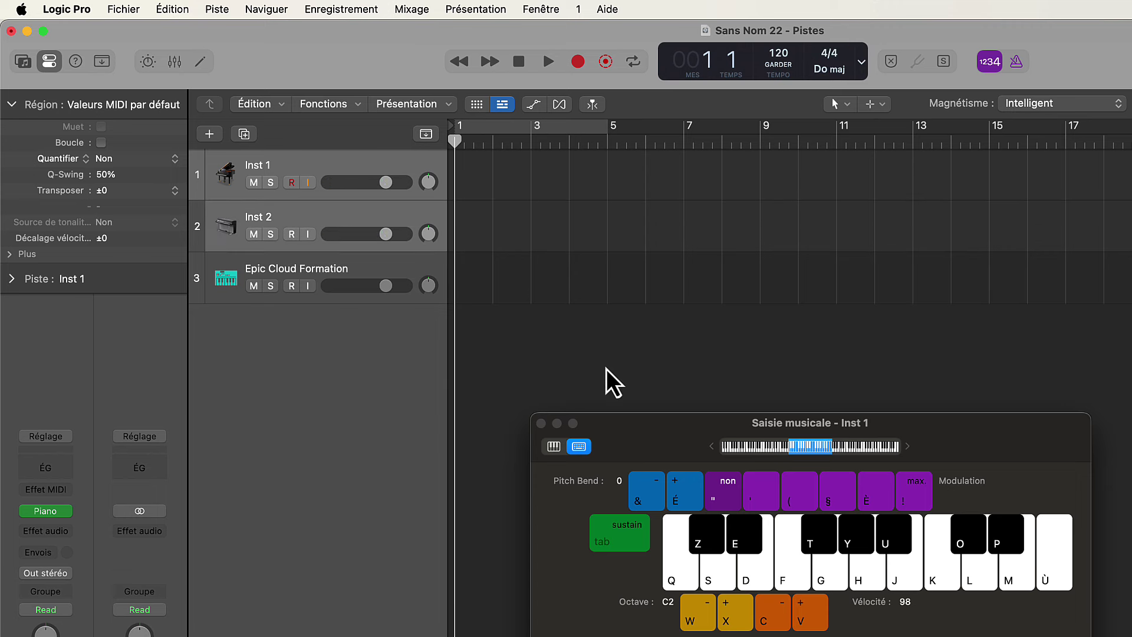
pyautogui.press('q')
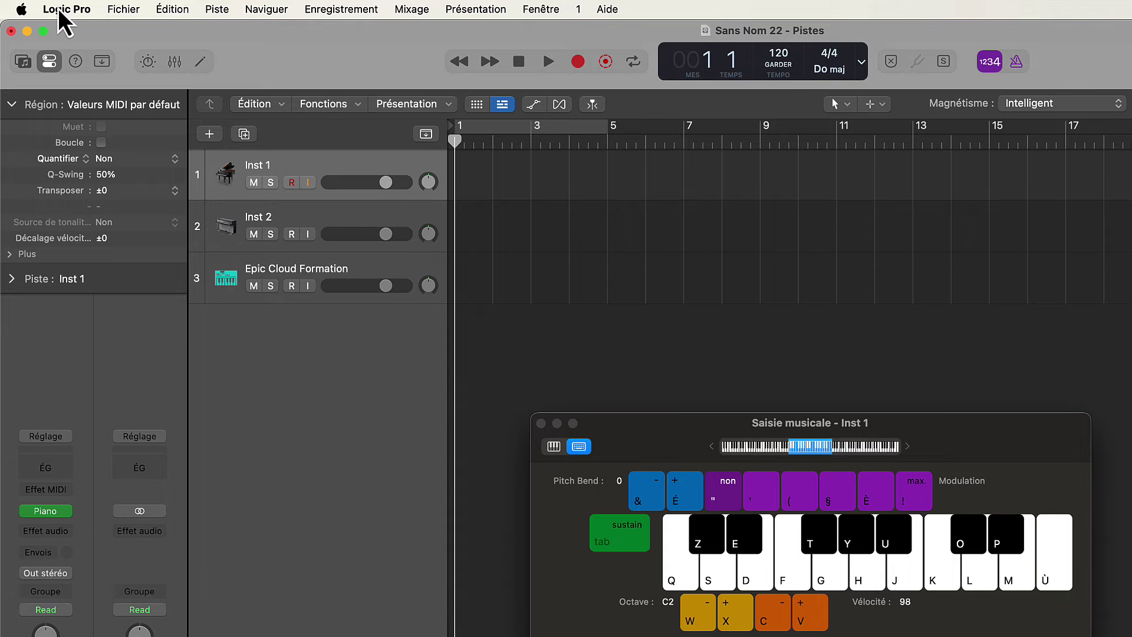
# Set MIDI auto record-enable to Toutes les pistes sélectionnées in the Recording settings and close the settings
pyautogui.click(66, 9)
pyautogui.moveTo(99, 61)
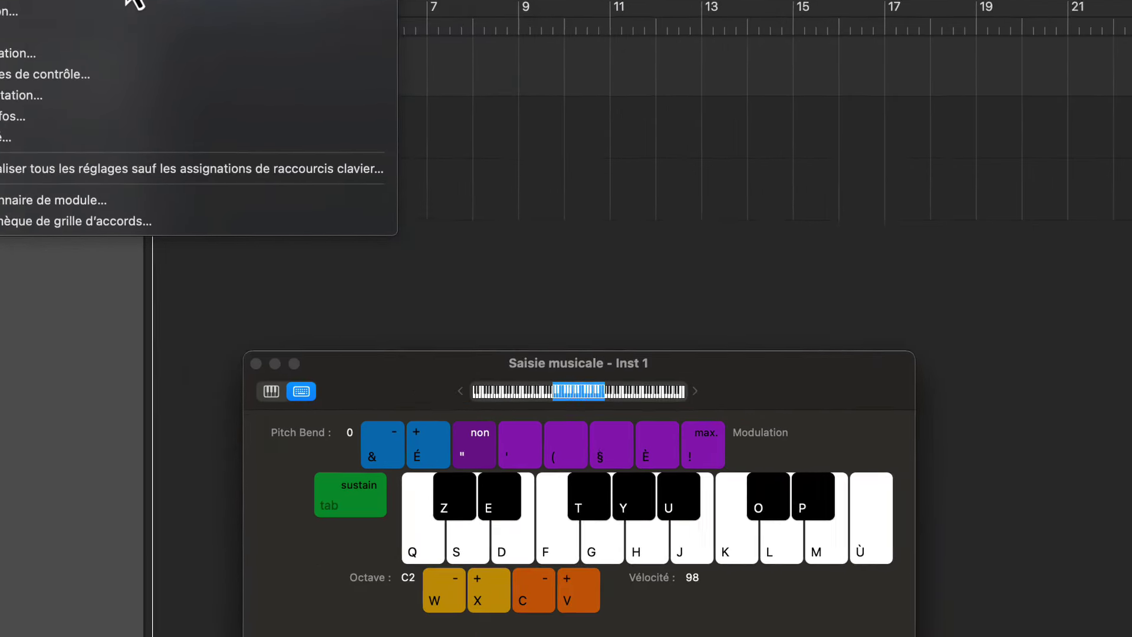
pyautogui.click(131, 3)
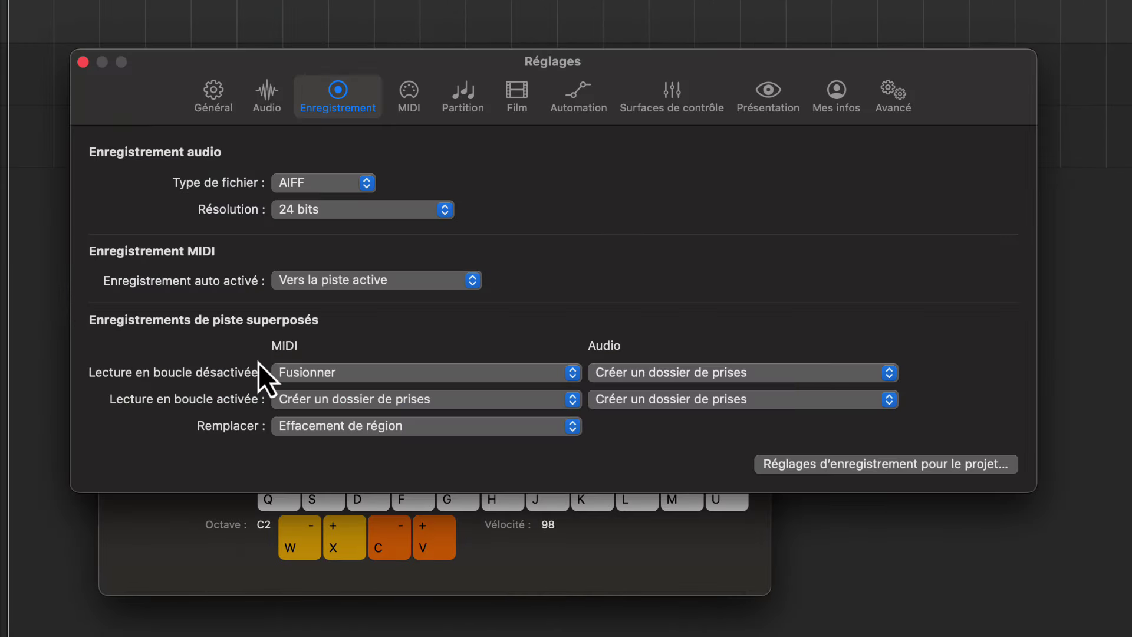
pyautogui.click(373, 279)
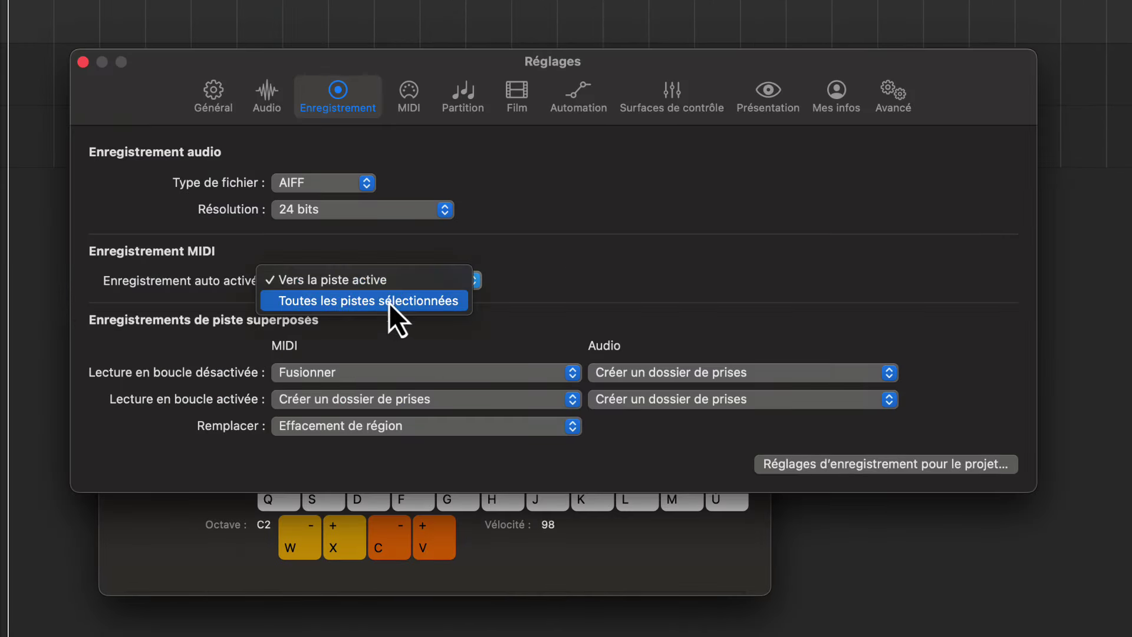
pyautogui.click(436, 306)
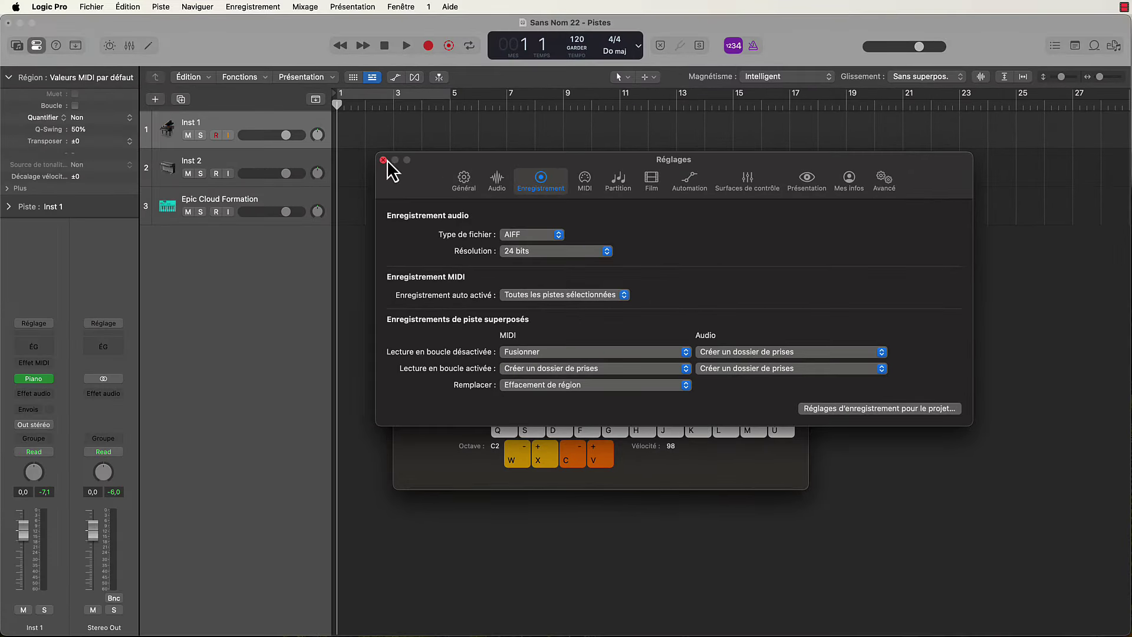
pyautogui.click(83, 62)
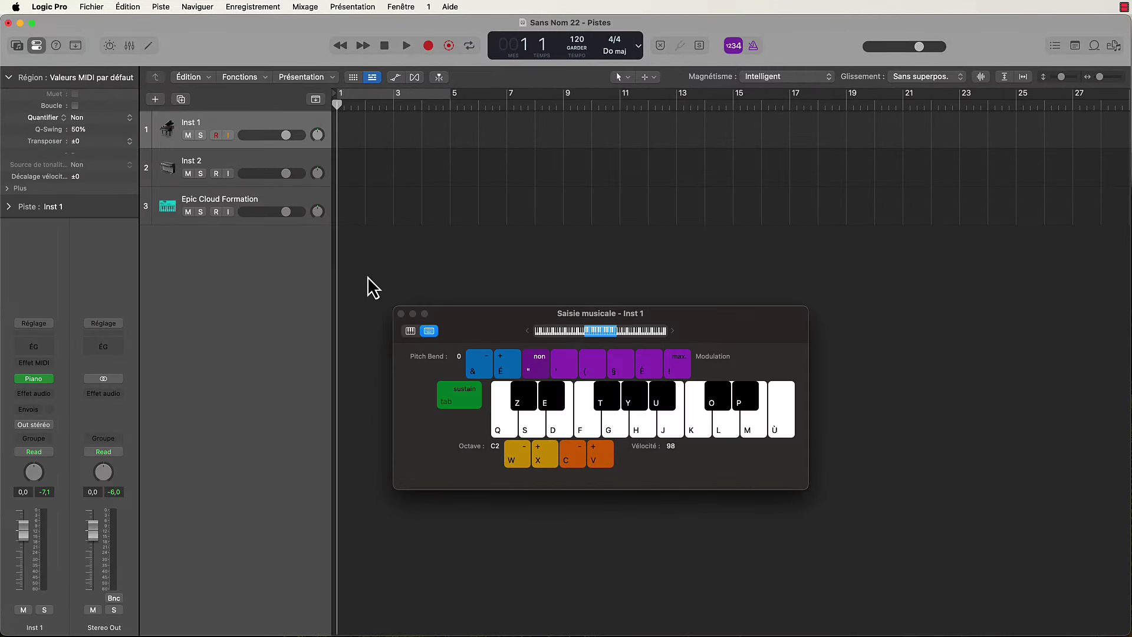
# Add Inst 2 and Epic Cloud Formation to the Inst 1 track selection and play a note on all three together
pyautogui.keyDown('shift'); pyautogui.click(253, 168); pyautogui.keyUp('shift')
pyautogui.keyDown('shift'); pyautogui.click(278, 203); pyautogui.keyUp('shift')
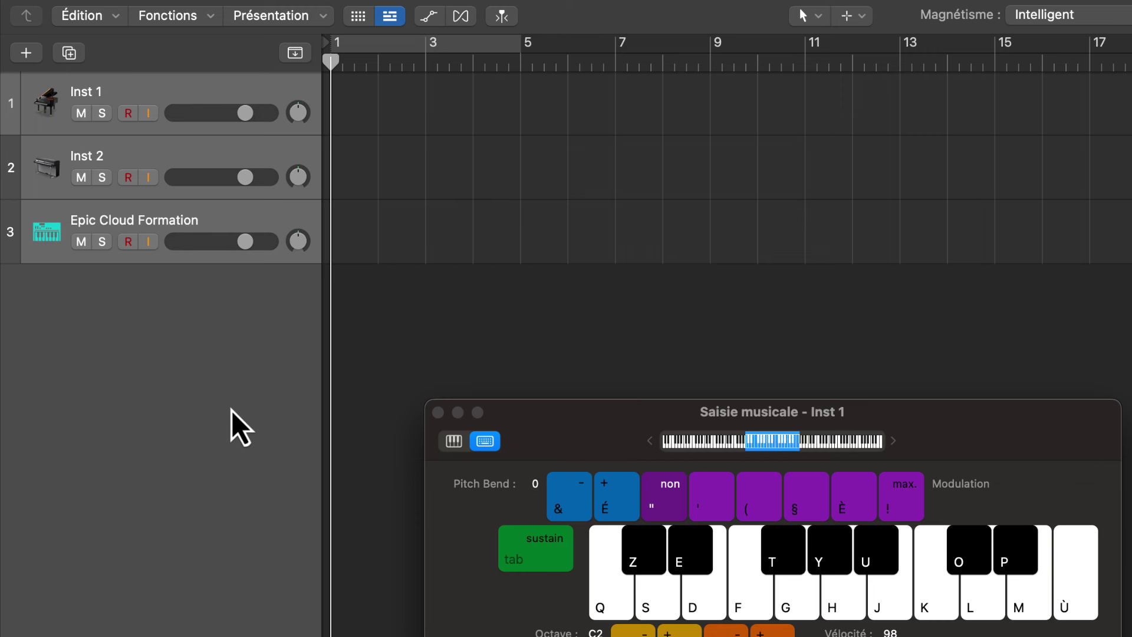
pyautogui.press('q')
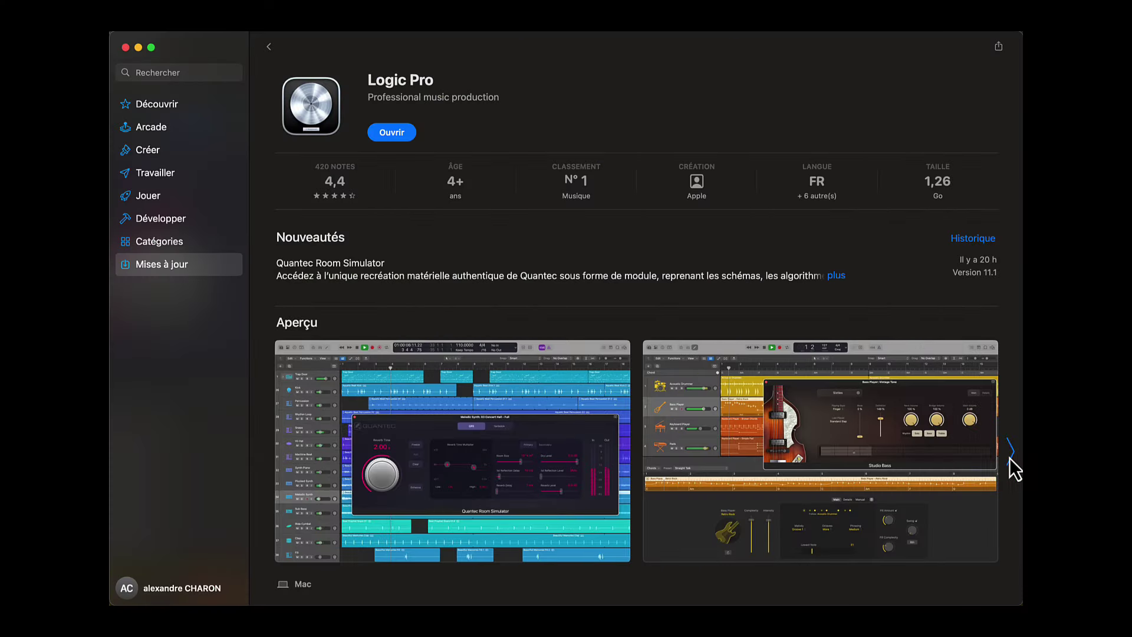
# Switch to the App Store and browse the preview images on the Logic Pro page
pyautogui.click(1009, 457)
pyautogui.click(1009, 457)
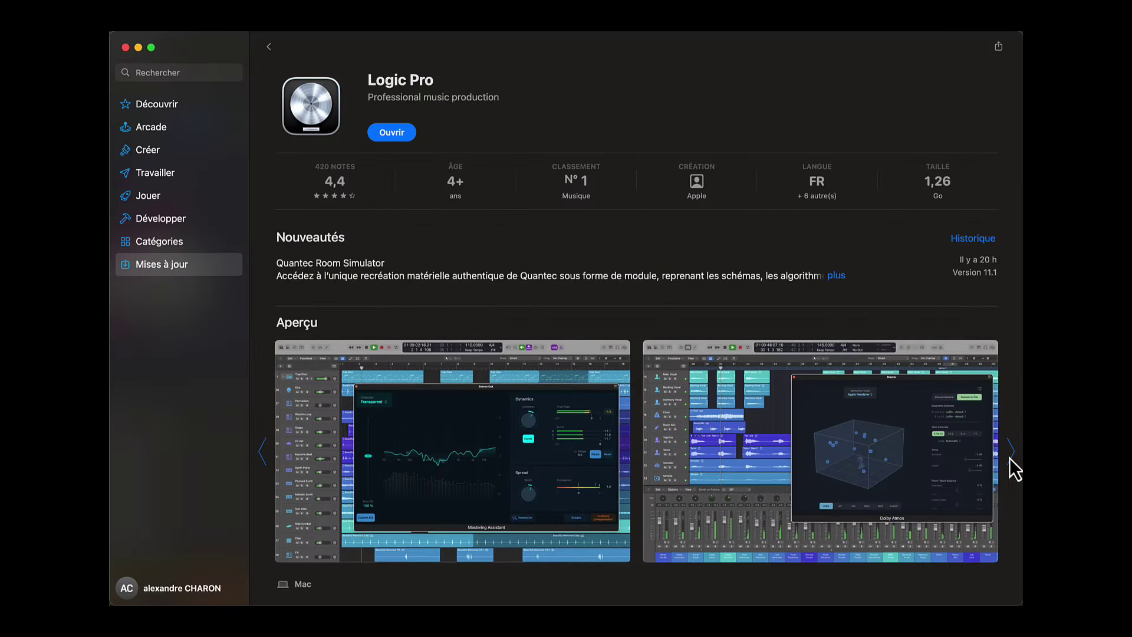